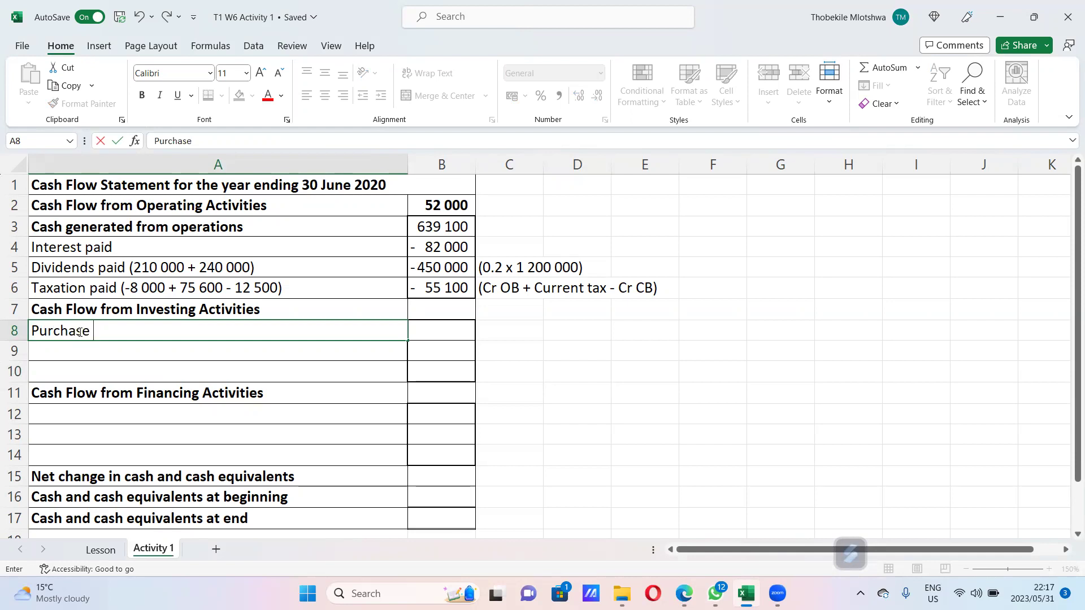
- Enter the investing activity labels "Purchase of Fixed Asset" in A8 and "Sale of Fixed Asset" in A9
{"action": "type", "text": "xed Asset"}
{"action": "key", "text": "Return"}
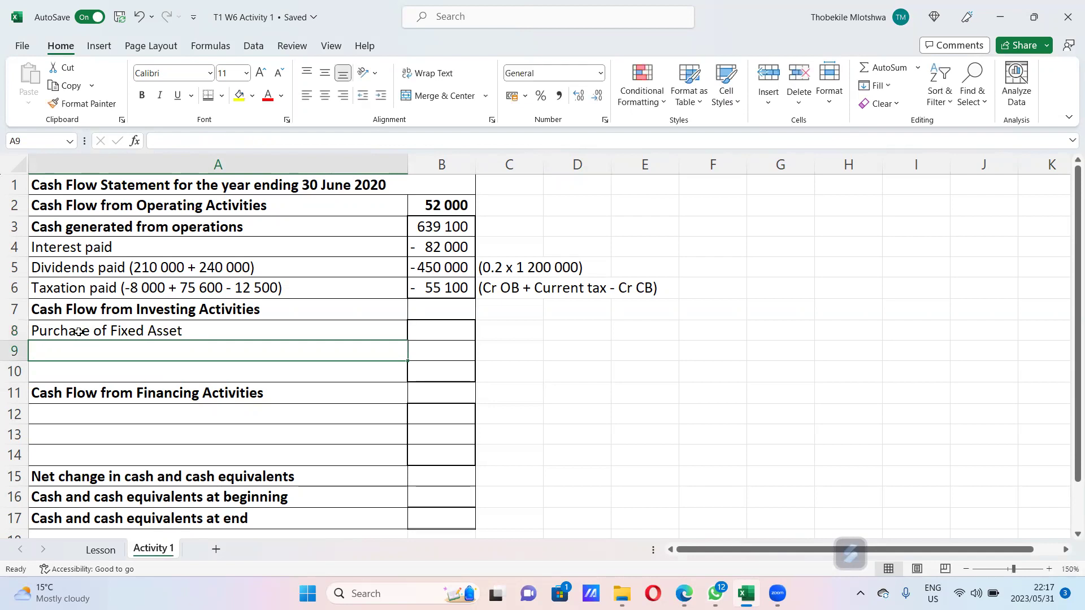
{"action": "type", "text": "S"}
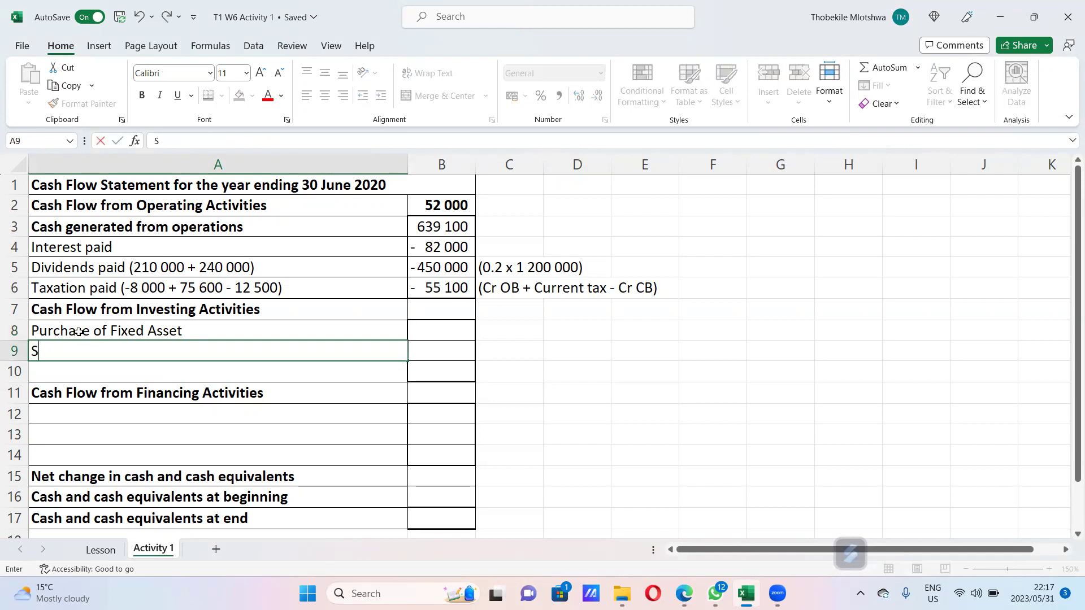
{"action": "type", "text": "ale of Fixe"}
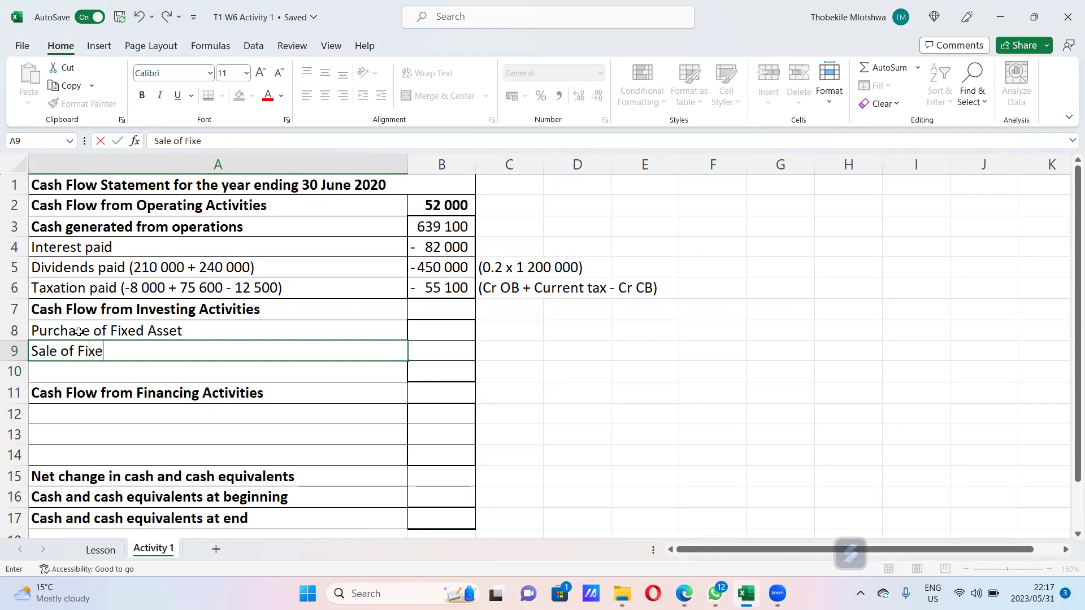
{"action": "type", "text": "d Asset"}
{"action": "key", "text": "Return"}
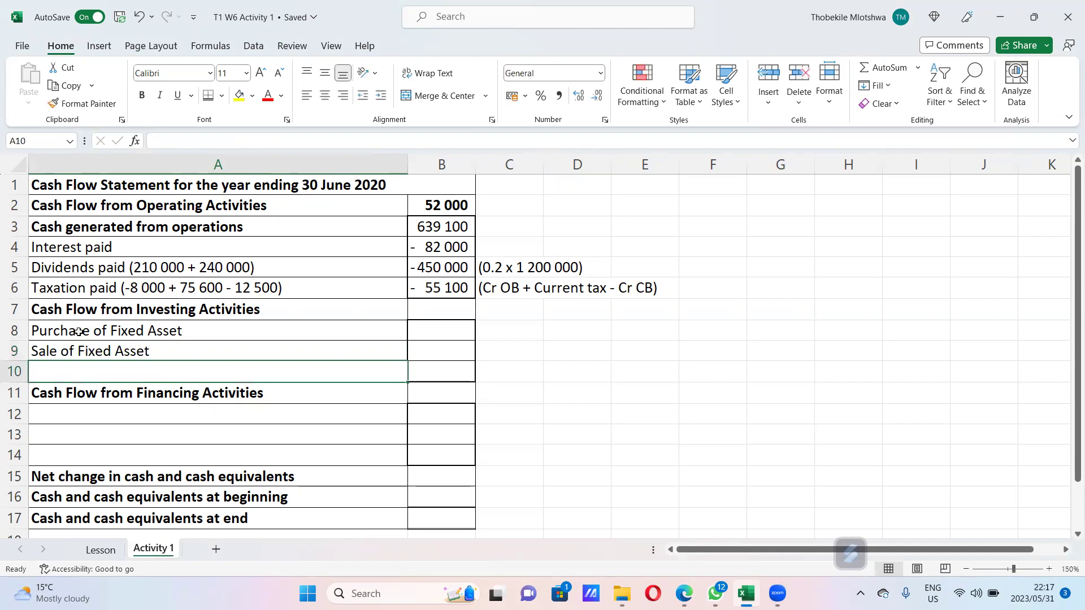
- Enter the label "Change in Fixed Deposit" in A10 as the third investing activities item
{"action": "type", "text": "Change "}
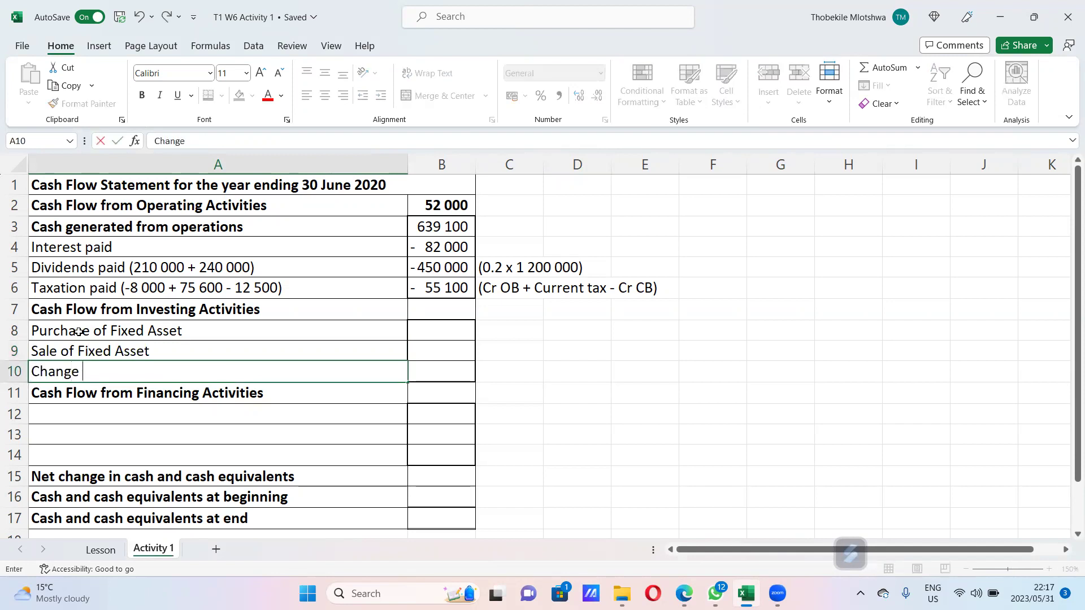
{"action": "type", "text": "in Fixed S"}
{"action": "key", "text": "BackSpace"}
{"action": "type", "text": "Deposit"}
{"action": "key", "text": "Return"}
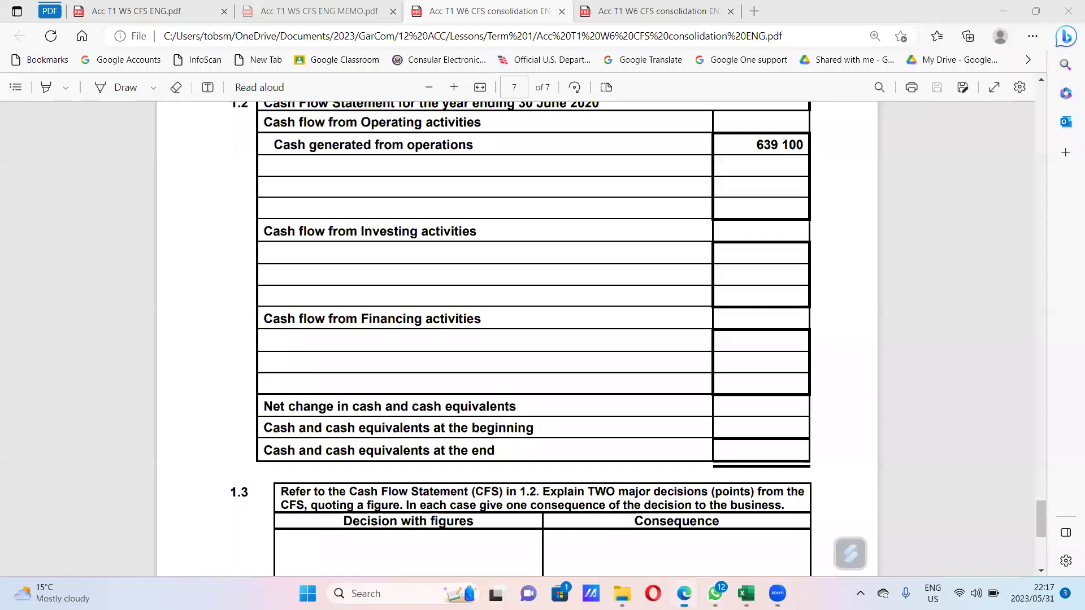
- Look up the sold vehicle's carrying value in the activity PDF and enter 23 500 for Sale of Fixed Asset in B9
{"action": "left_click", "coordinate": [1031, 500]}
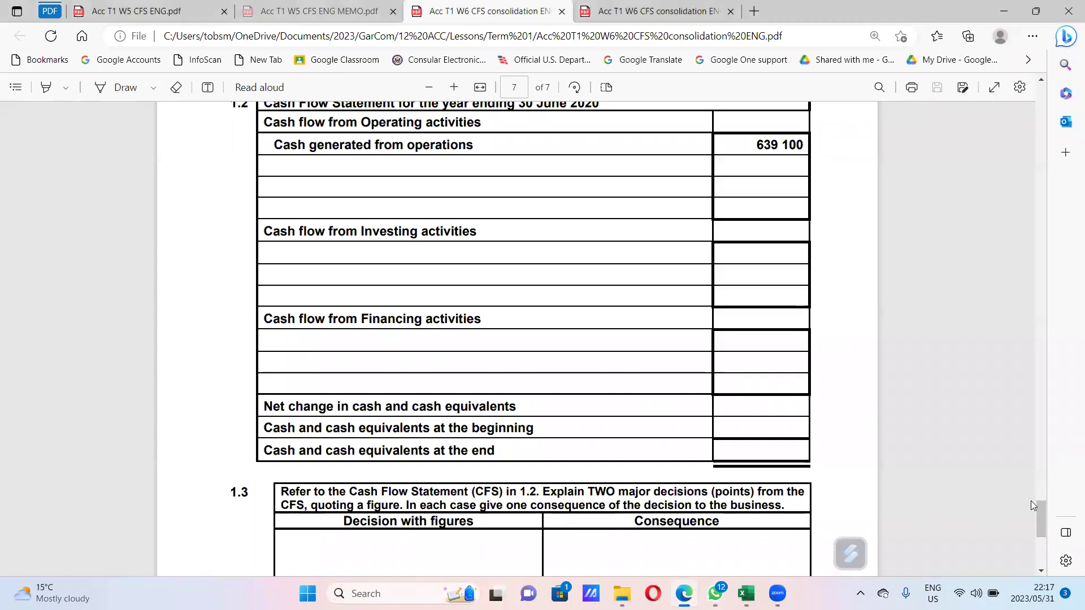
{"action": "left_click_drag", "start_coordinate": [1042, 516], "coordinate": [1038, 459]}
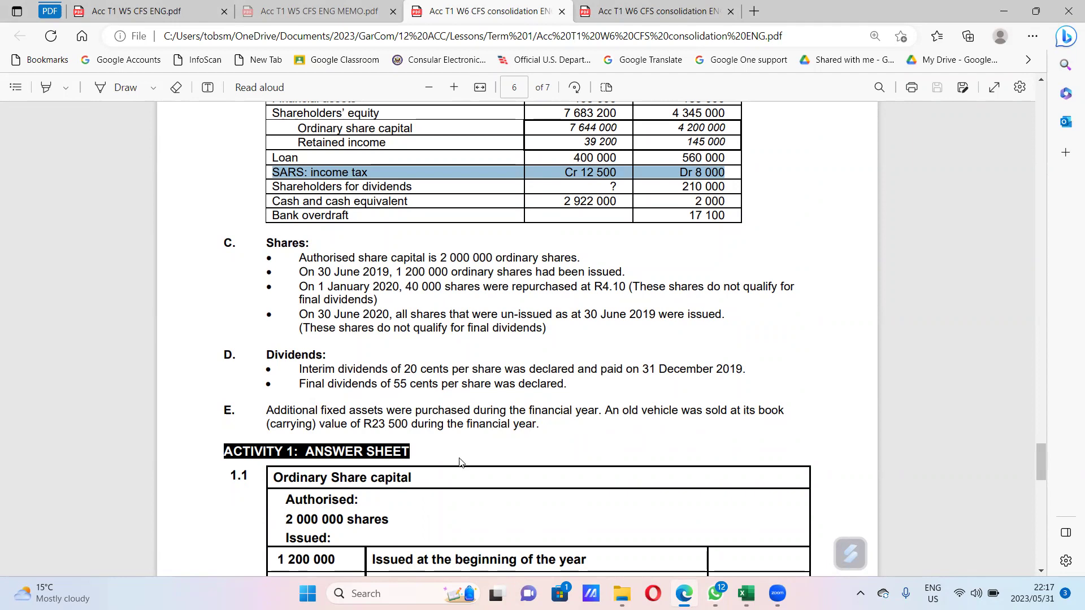
{"action": "key", "text": "alt+Tab"}
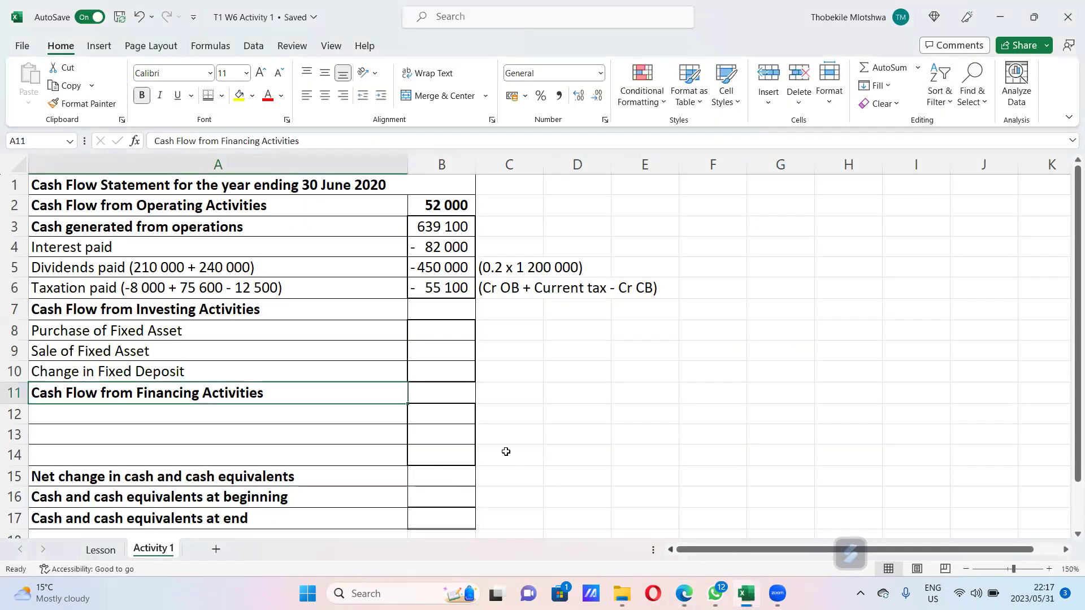
{"action": "left_click", "coordinate": [439, 358]}
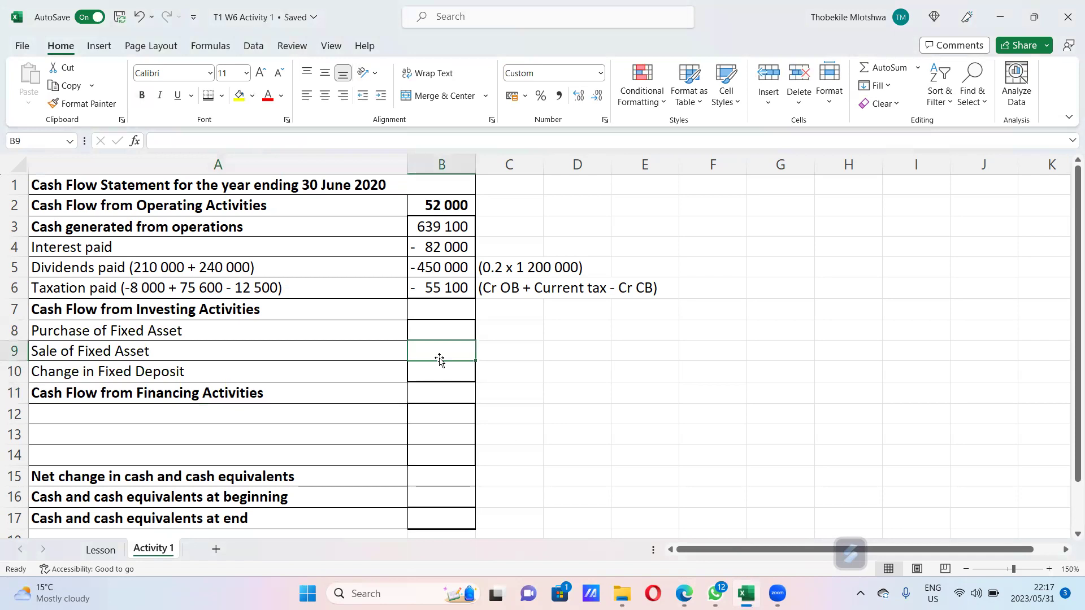
{"action": "type", "text": "235000"}
{"action": "key", "text": "BackSpace"}
{"action": "key", "text": "Return"}
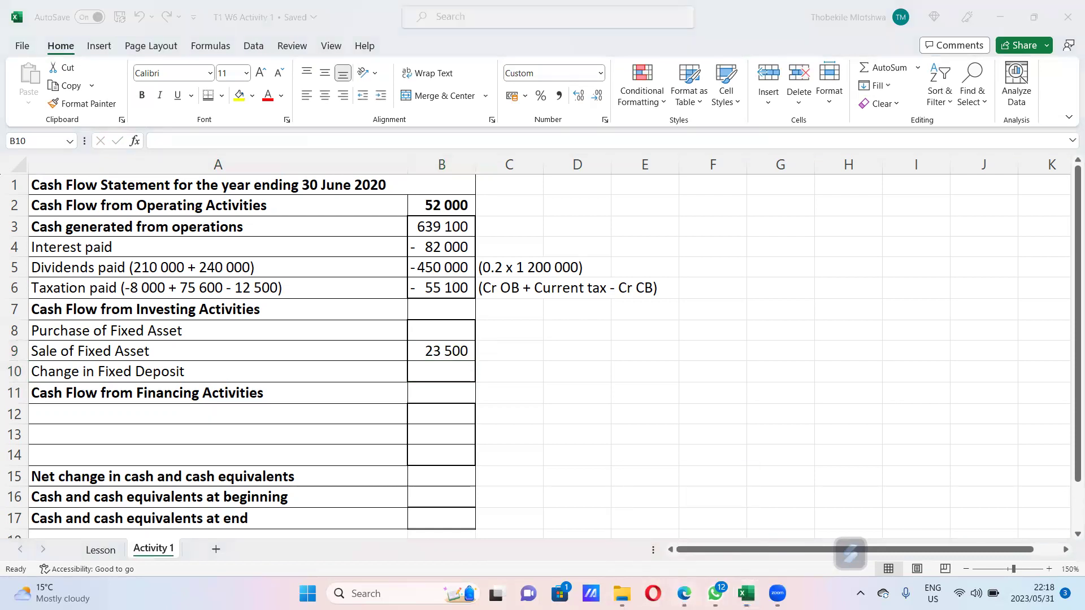
- Start a bracketed calculation after the "Purchase of Fixed Asset" label in A8 with an opening bracket
{"action": "key", "text": "alt+Tab"}
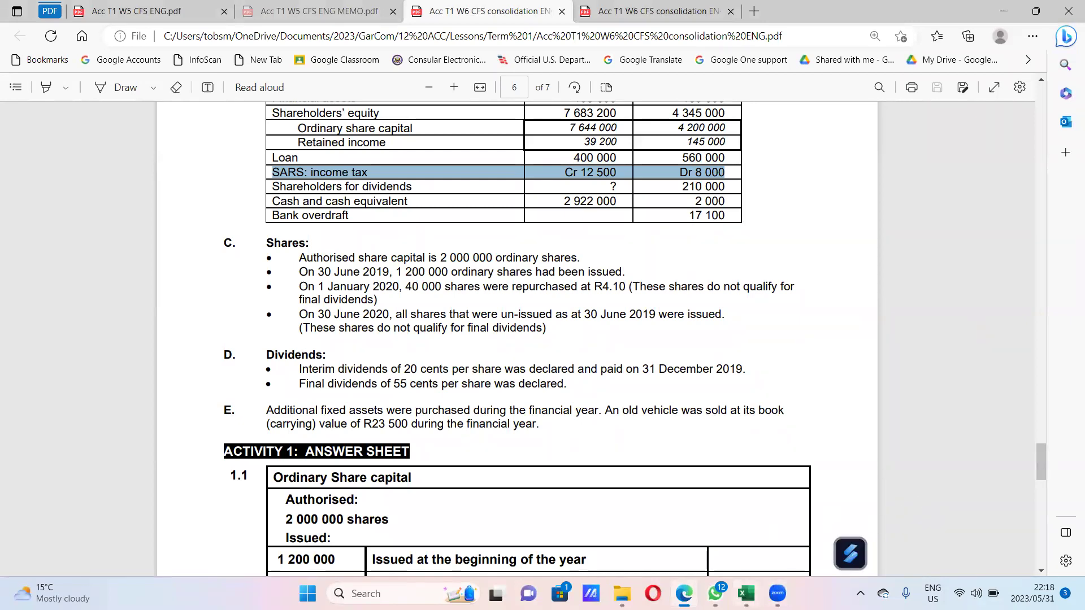
{"action": "left_click", "coordinate": [746, 593]}
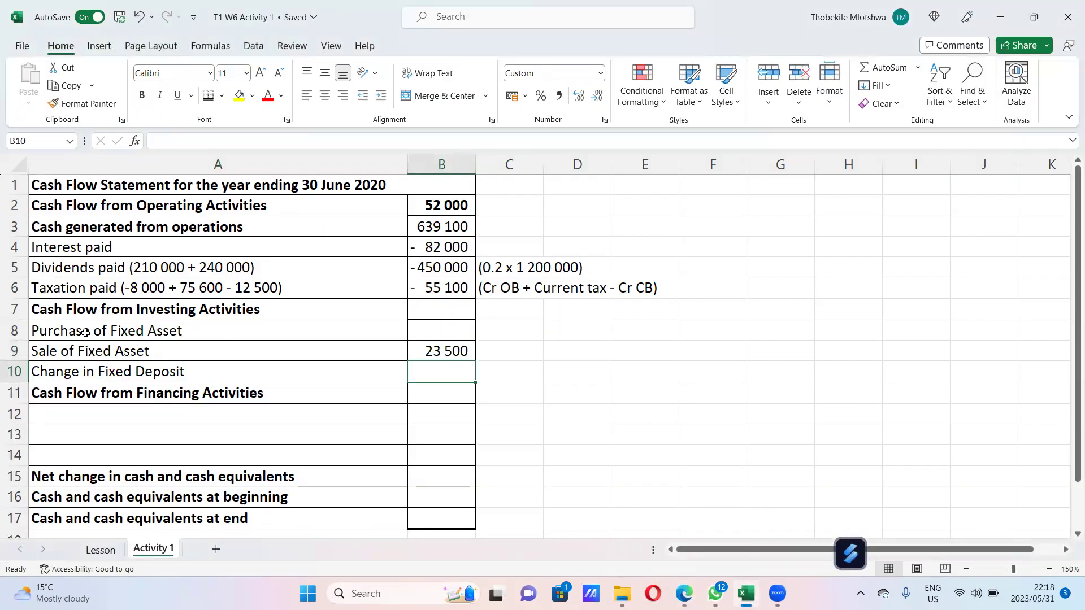
{"action": "left_click", "coordinate": [52, 331]}
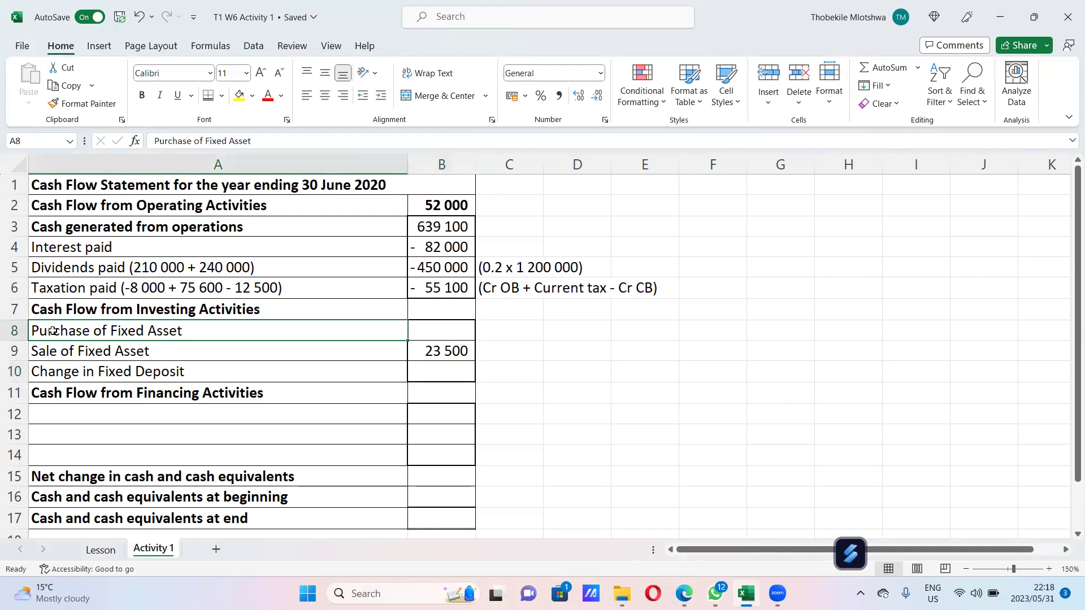
{"action": "left_click", "coordinate": [271, 138]}
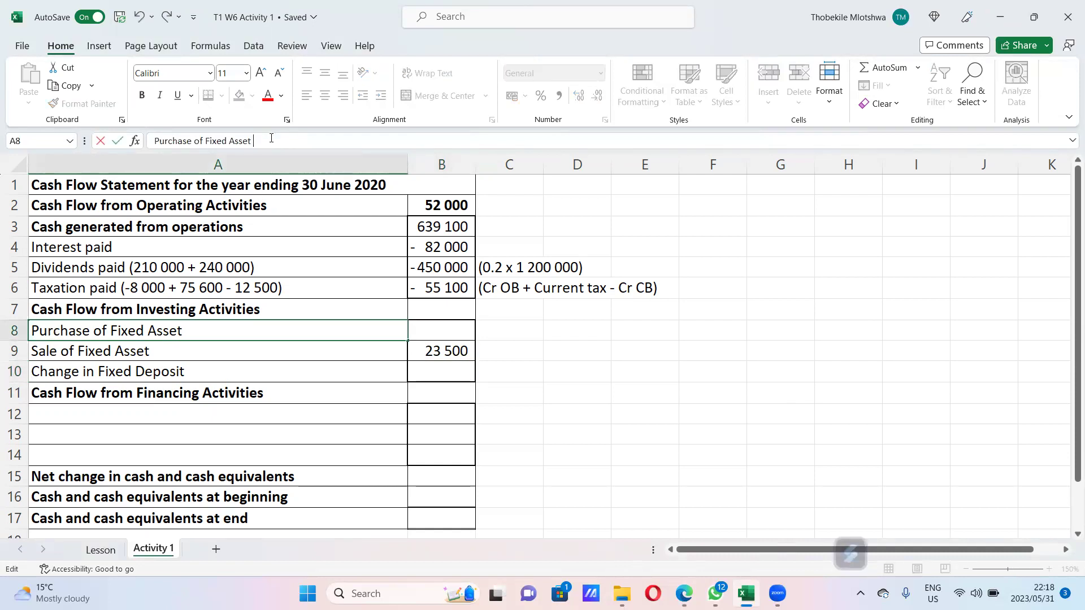
{"action": "type", "text": "("}
- Switch to the PDFs and examine the fixed asset figures and the week 5 carrying value method for fixed assets purchased
{"action": "mouse_move", "coordinate": [680, 596]}
{"action": "left_click", "coordinate": [682, 517]}
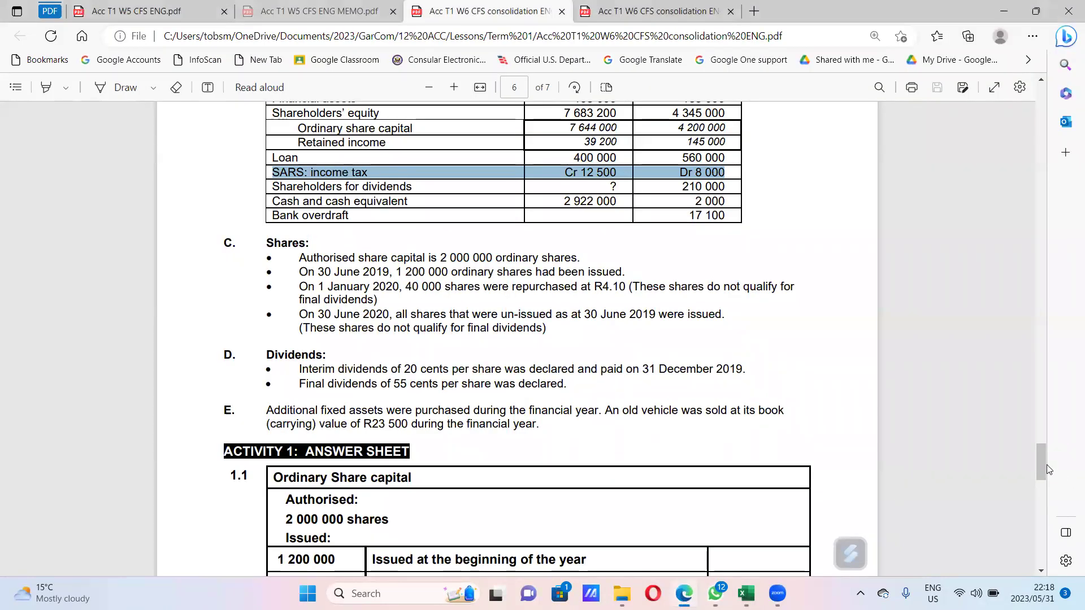
{"action": "left_click_drag", "start_coordinate": [1043, 463], "coordinate": [1021, 326]}
{"action": "left_click_drag", "start_coordinate": [1021, 380], "coordinate": [1035, 455]}
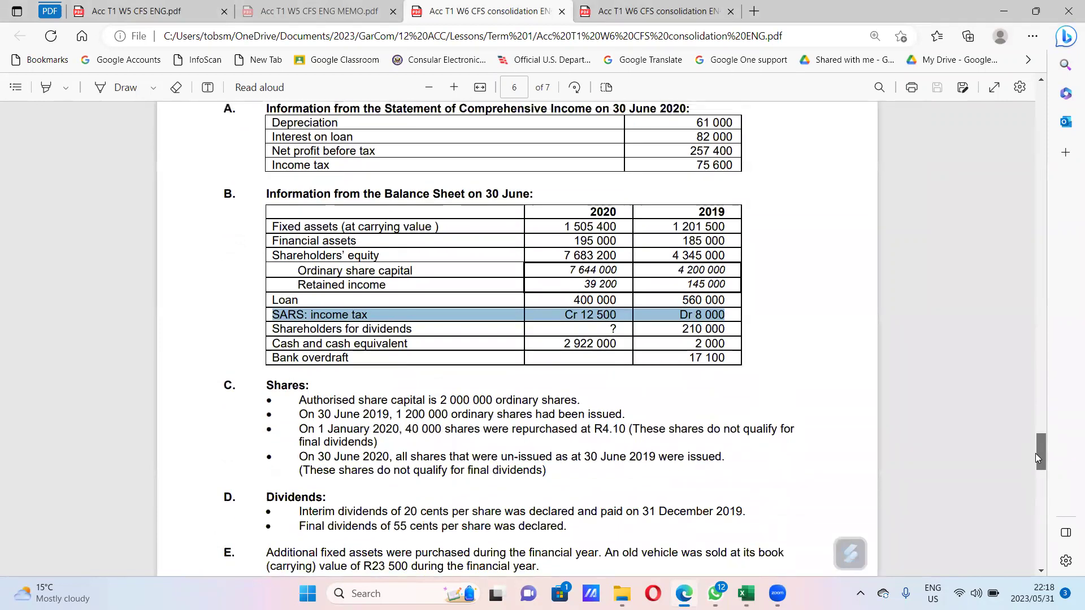
{"action": "left_click", "coordinate": [140, 16]}
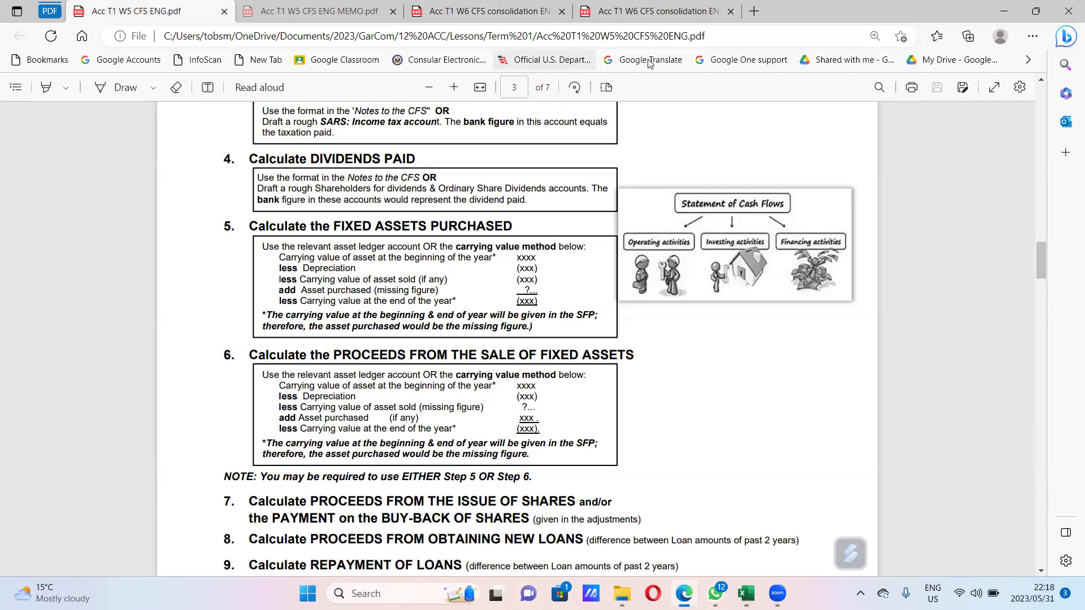
{"action": "left_click", "coordinate": [532, 16]}
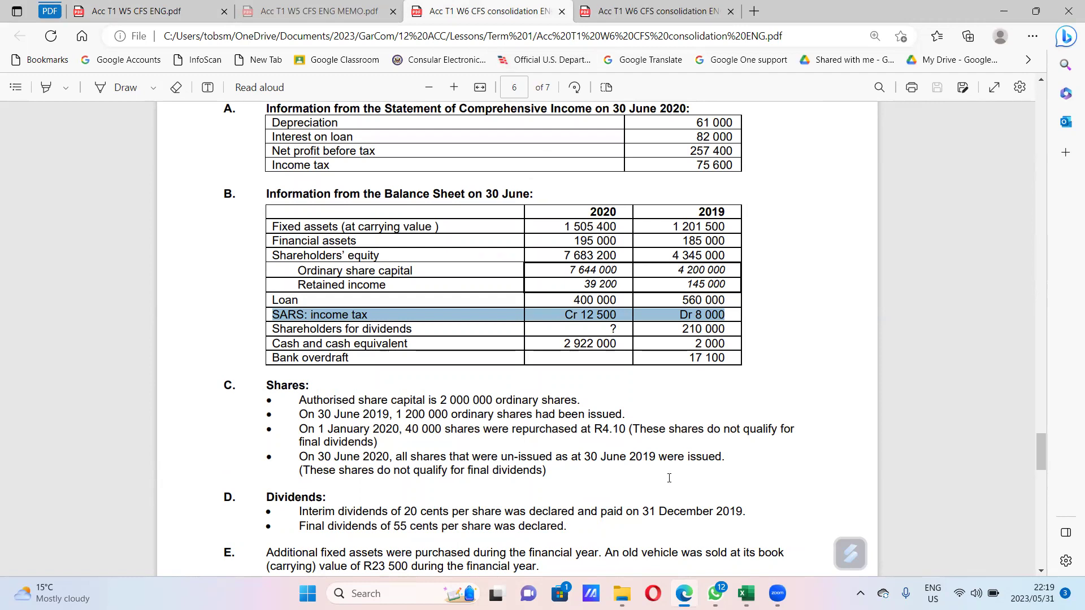
- Return to Excel and add the 2020 fixed assets carrying value 1 505 400 after the bracket in A8
{"action": "left_click", "coordinate": [746, 593]}
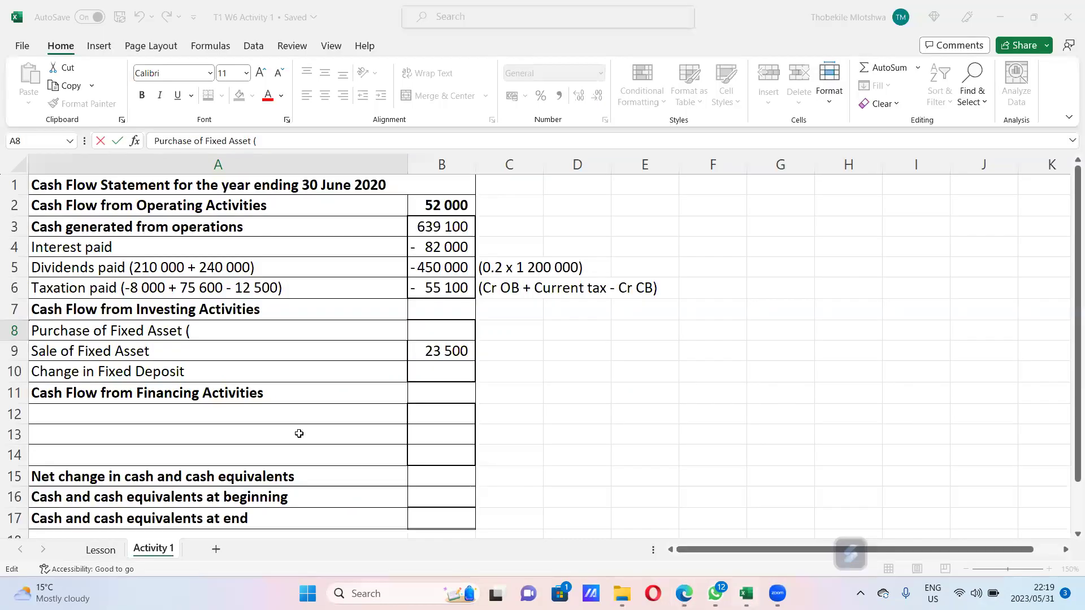
{"action": "left_click_drag", "start_coordinate": [299, 433], "coordinate": [231, 330]}
{"action": "left_click", "coordinate": [230, 329]}
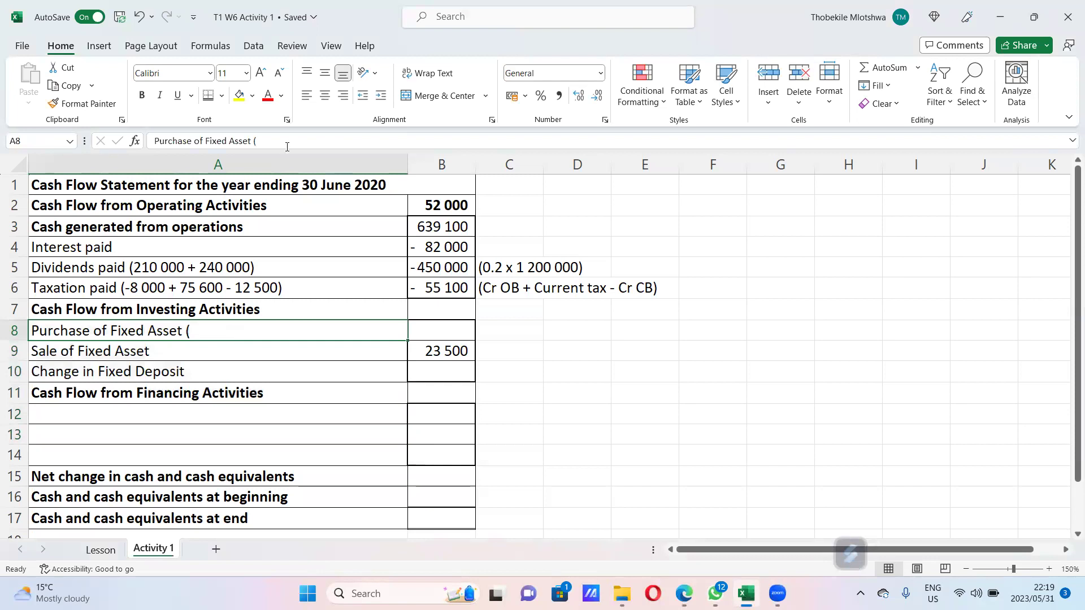
{"action": "left_click", "coordinate": [287, 147]}
{"action": "type", "text": "1 55"}
{"action": "key", "text": "BackSpace"}
{"action": "type", "text": "05"}
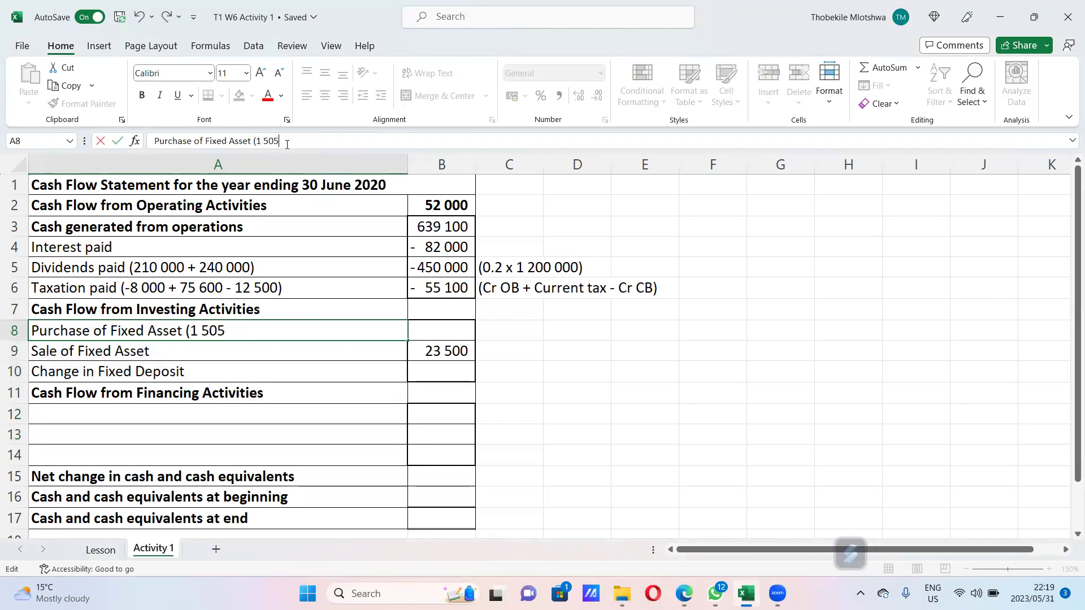
{"action": "type", "text": " 400"}
- Check the carrying value method in the PDFs and extend the A8 calculation with "+ 23 500 +" for the asset sold
{"action": "key", "text": "alt+Tab"}
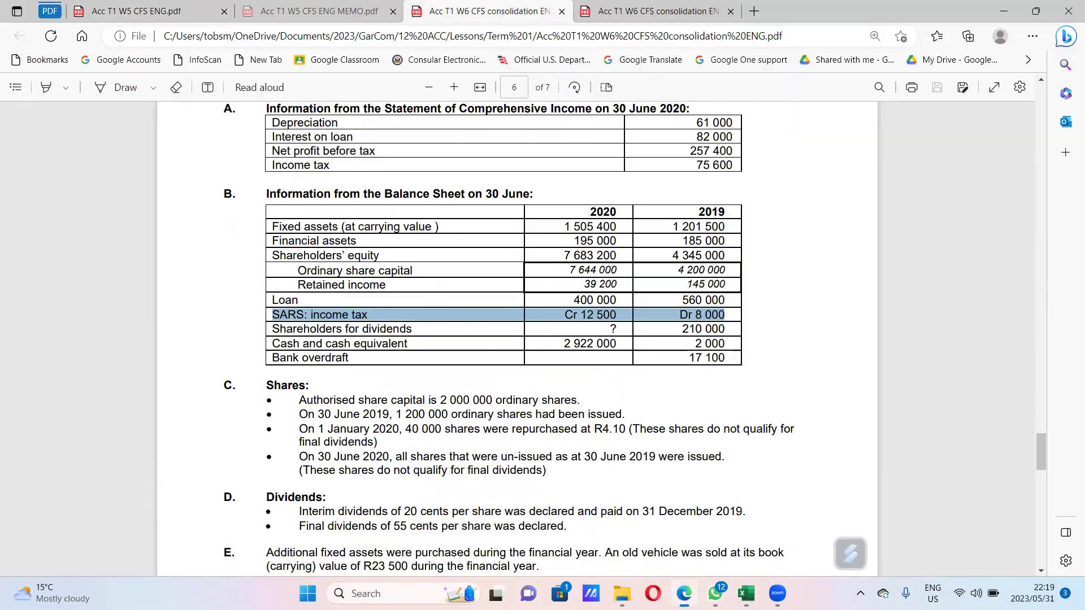
{"action": "left_click", "coordinate": [160, 12]}
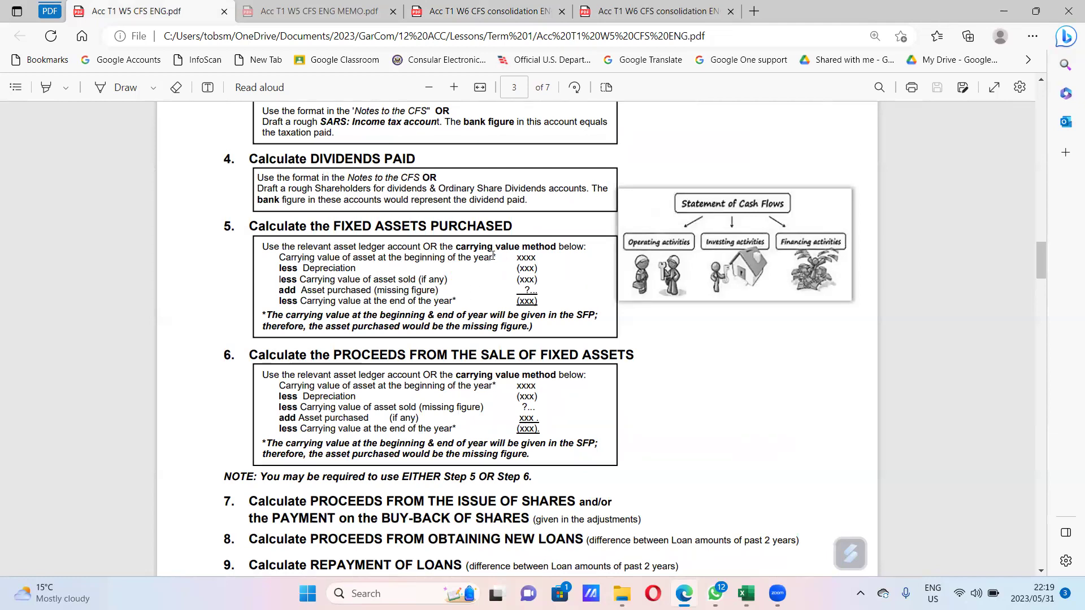
{"action": "left_click", "coordinate": [532, 21]}
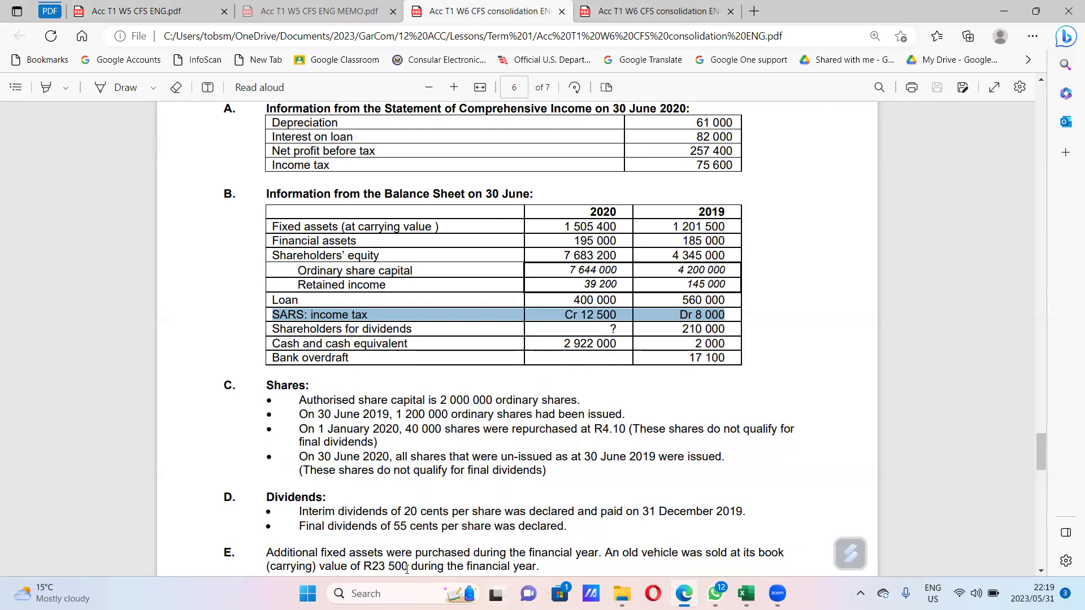
{"action": "left_click", "coordinate": [746, 593]}
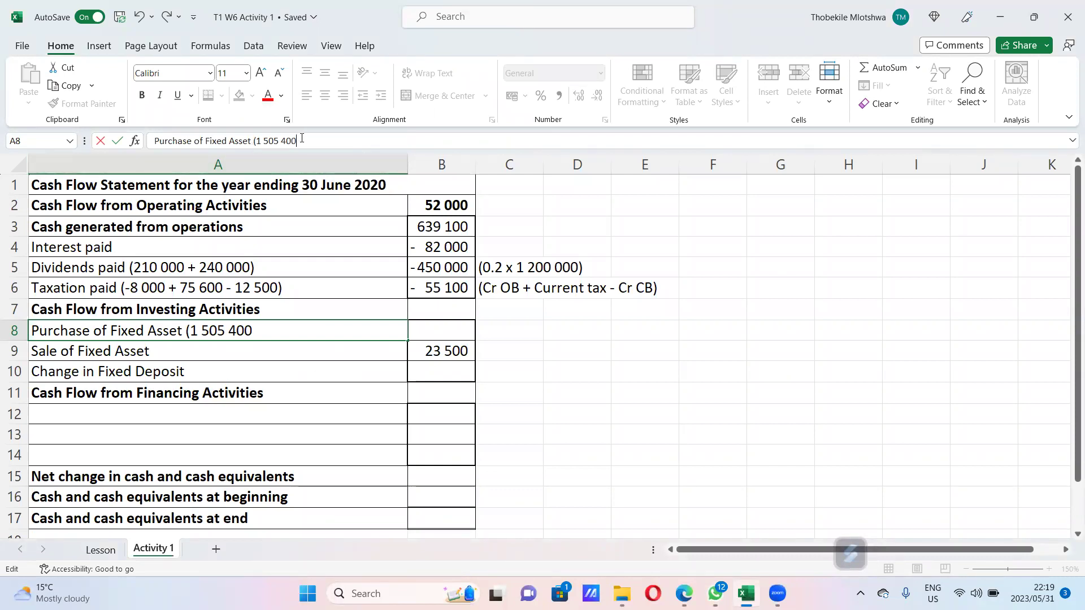
{"action": "type", "text": "23 500"}
- Look up the depreciation in the activity PDF and continue the A8 calculation with "61 000 -"
{"action": "left_click", "coordinate": [683, 594]}
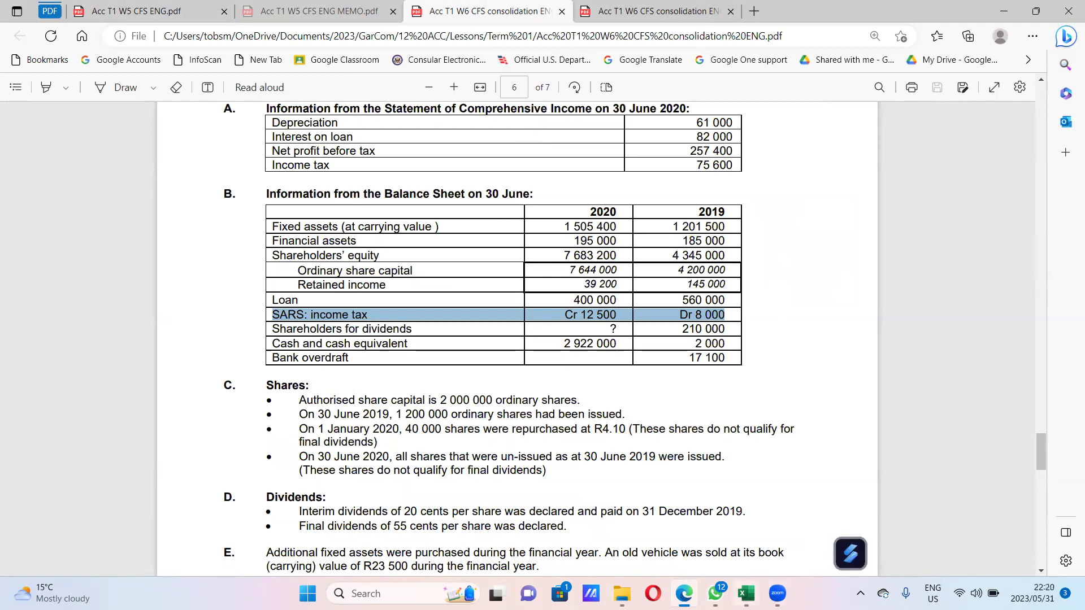
{"action": "left_click", "coordinate": [745, 593]}
{"action": "left_click", "coordinate": [361, 147]}
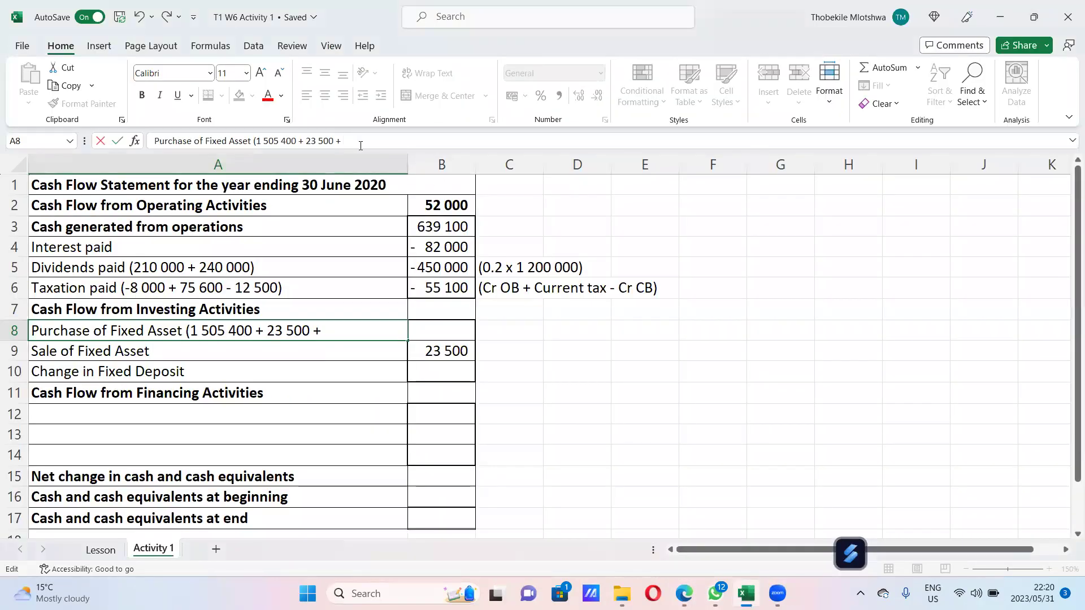
{"action": "type", "text": "61 000 -"}
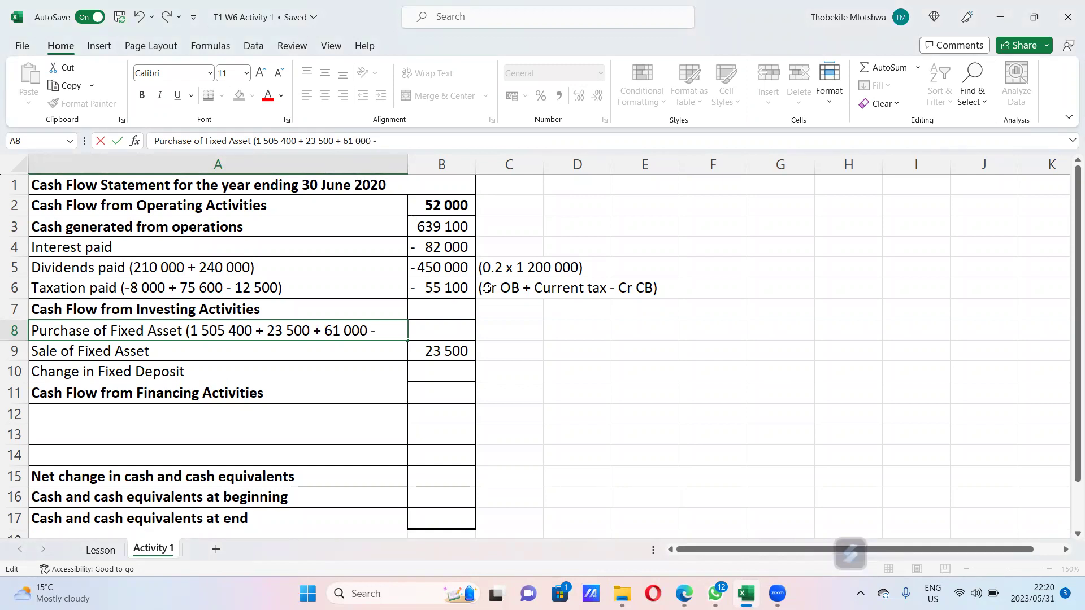
- Look up the 2019 fixed assets carrying value in the activity PDF and complete the A8 calculation with "1 201 500)"
{"action": "left_click", "coordinate": [745, 594]}
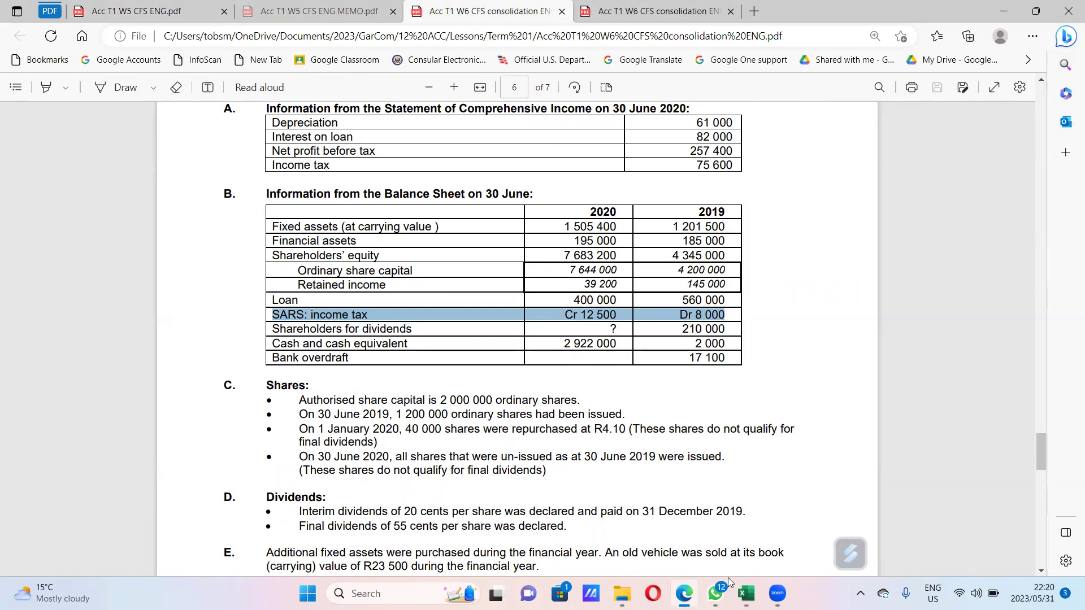
{"action": "left_click", "coordinate": [745, 593]}
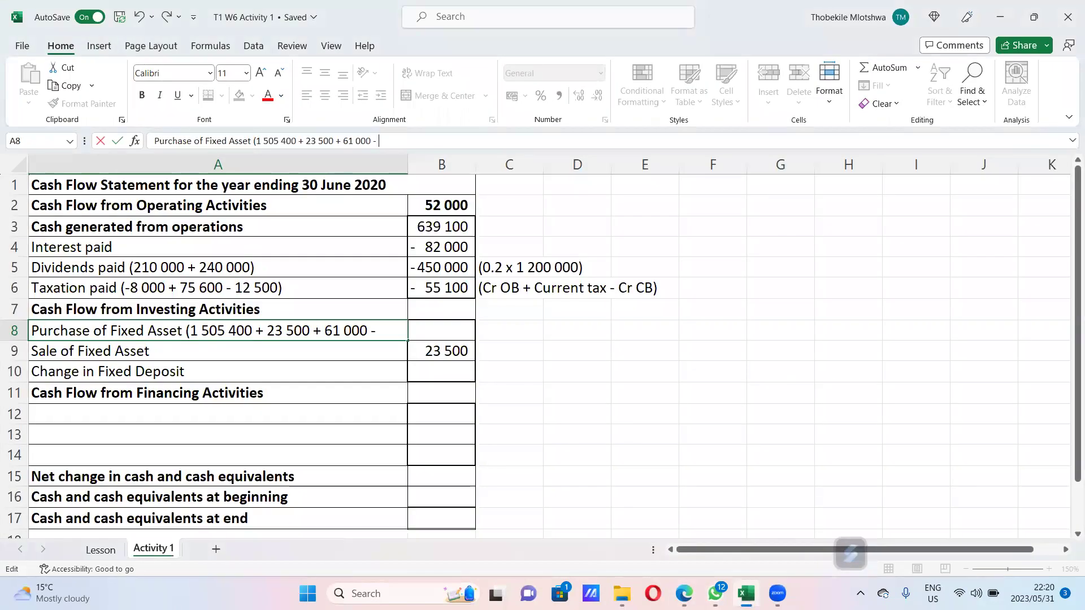
{"action": "type", "text": "1 201"}
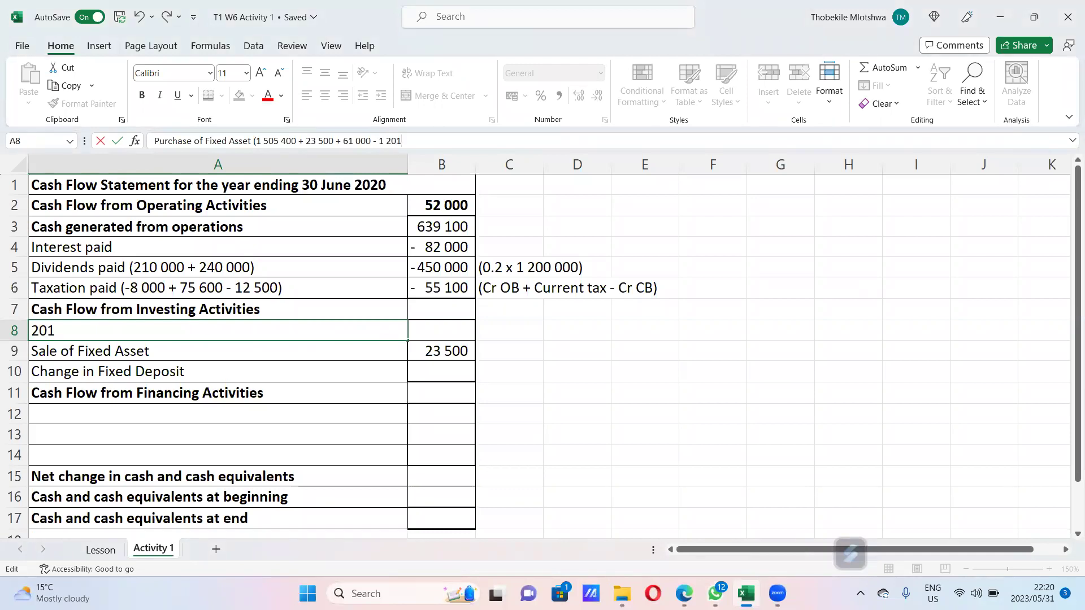
{"action": "type", "text": " 500)"}
{"action": "key", "text": "Return"}
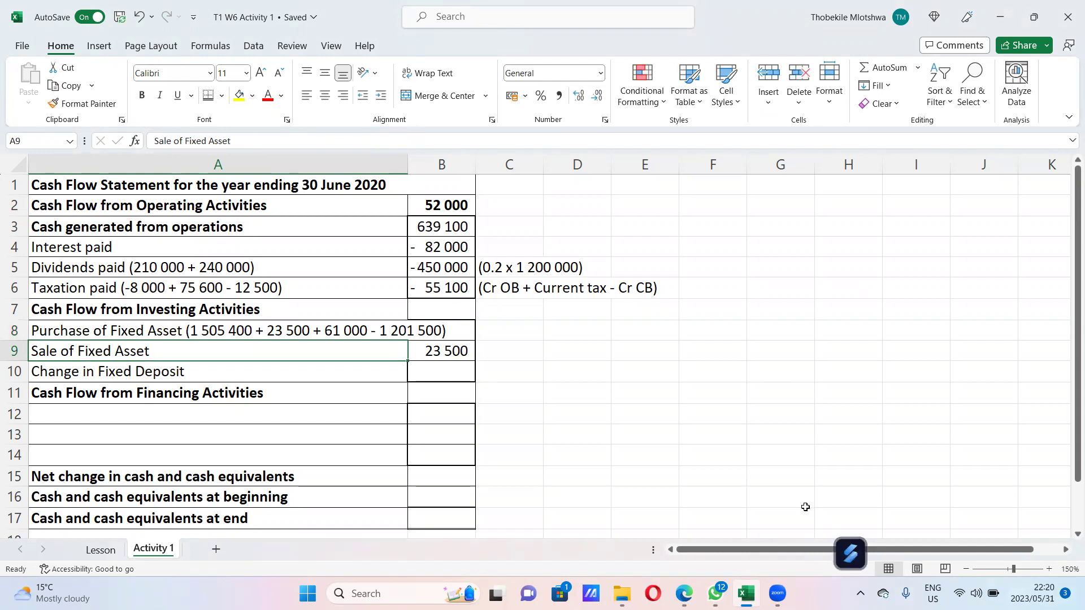
- Fit column A's width to its longest entry and select B8, the amount cell for Purchase of Fixed Asset
{"action": "double_click", "coordinate": [407, 166]}
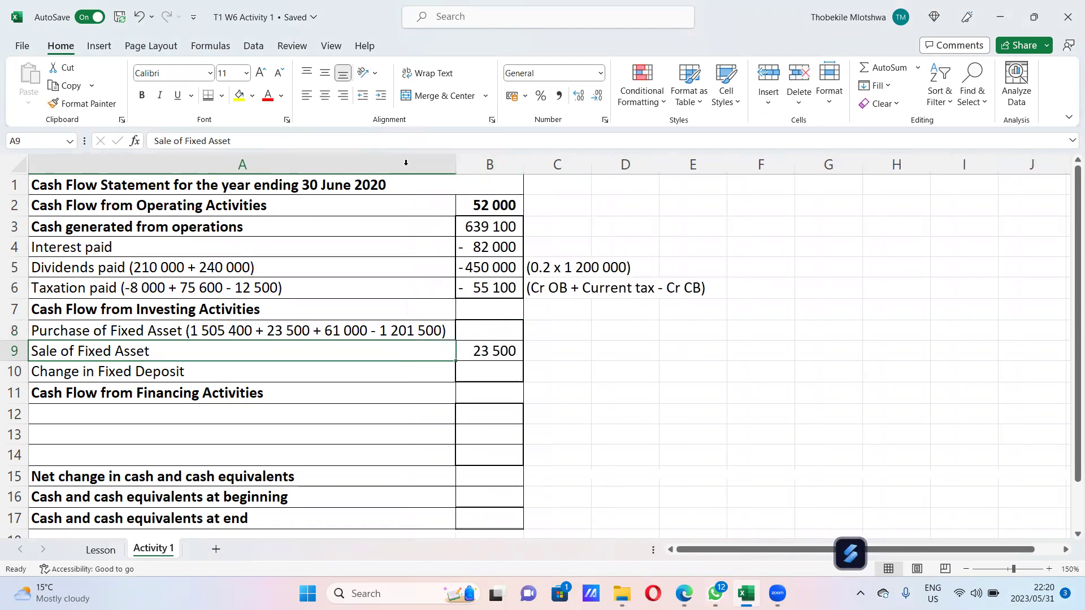
{"action": "left_click", "coordinate": [473, 329]}
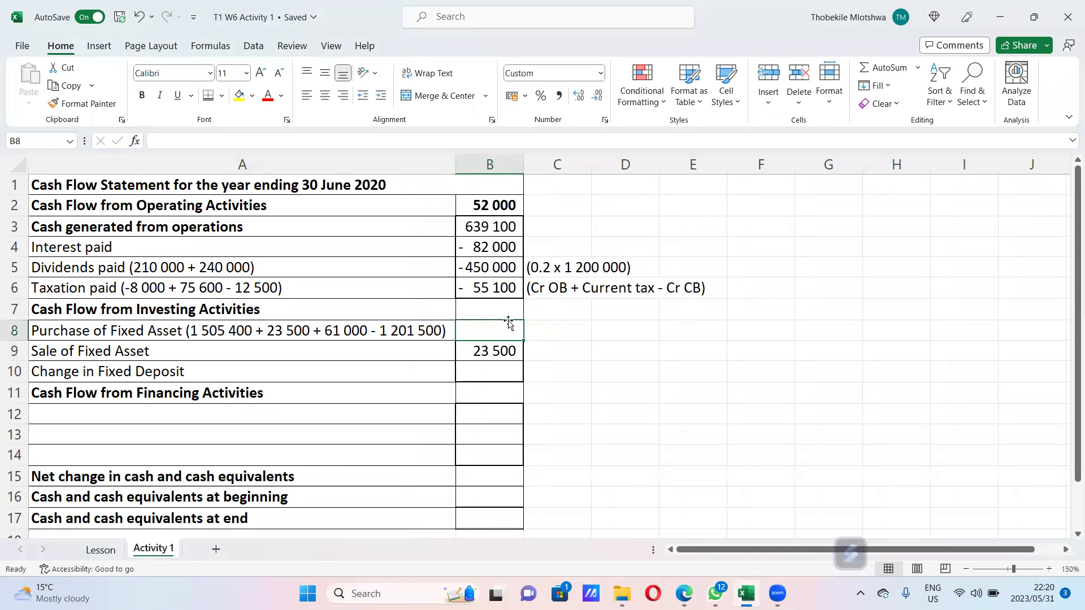
- Enter the Purchase of Fixed Asset amount in B8 as an outflow of -388400
{"action": "type", "text": "38840"}
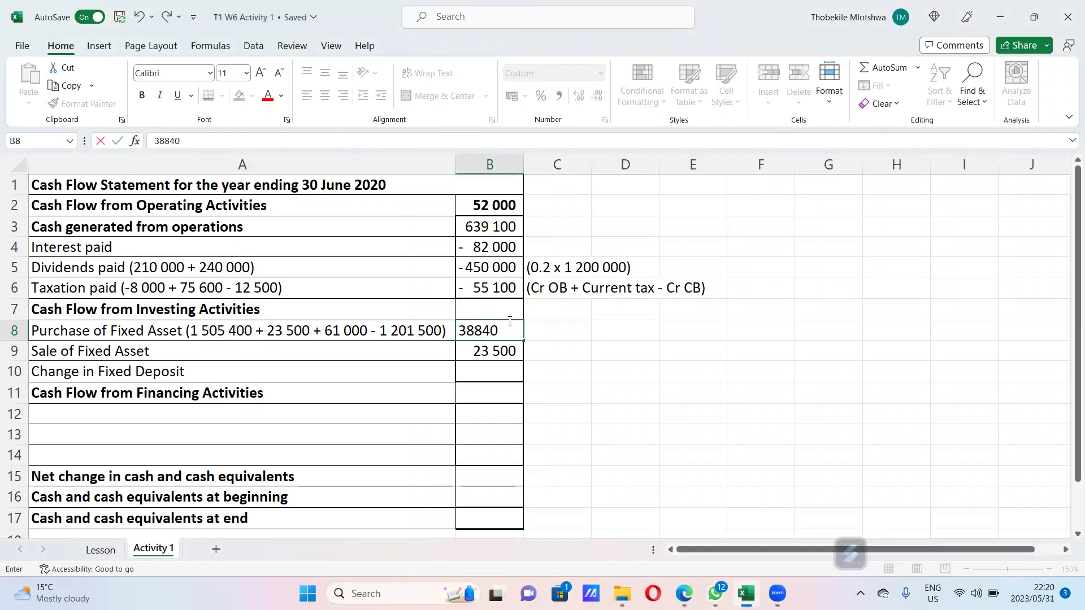
{"action": "type", "text": "0"}
{"action": "key", "text": "Return"}
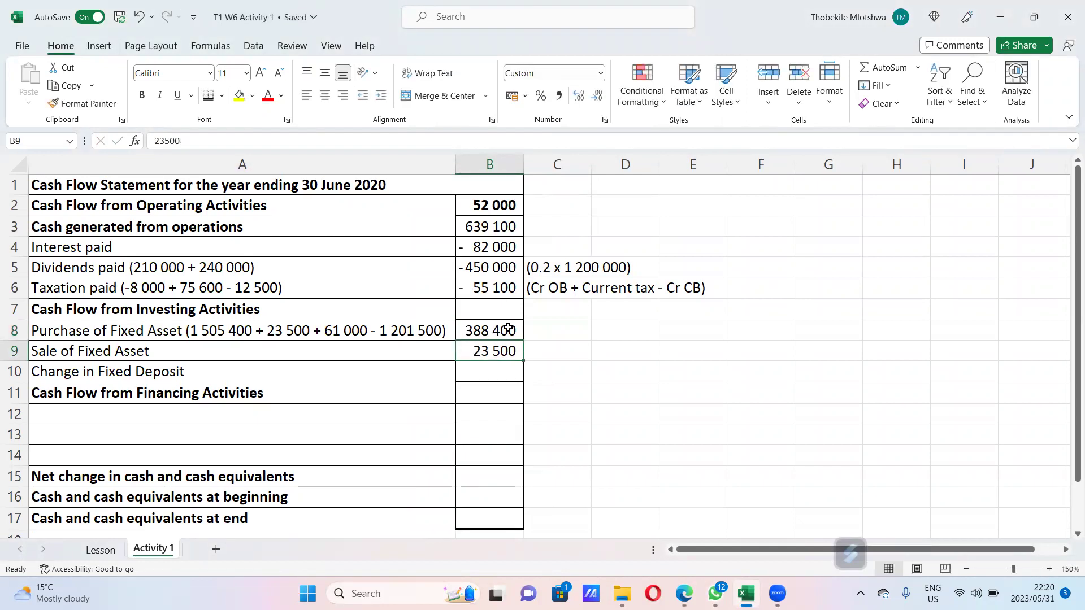
{"action": "left_click", "coordinate": [508, 329]}
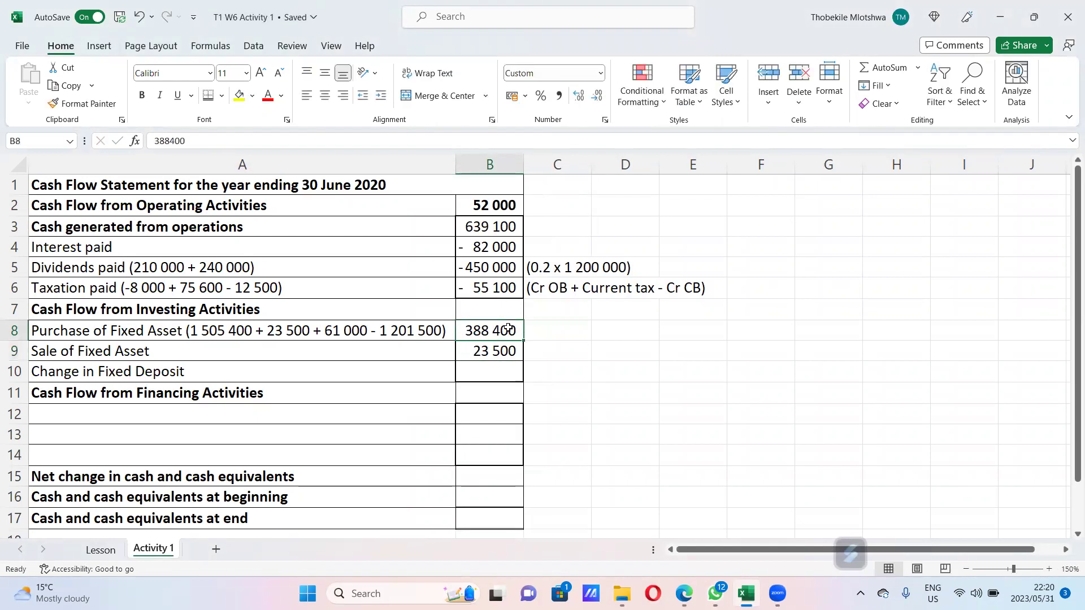
{"action": "left_click", "coordinate": [154, 140]}
{"action": "type", "text": "-"}
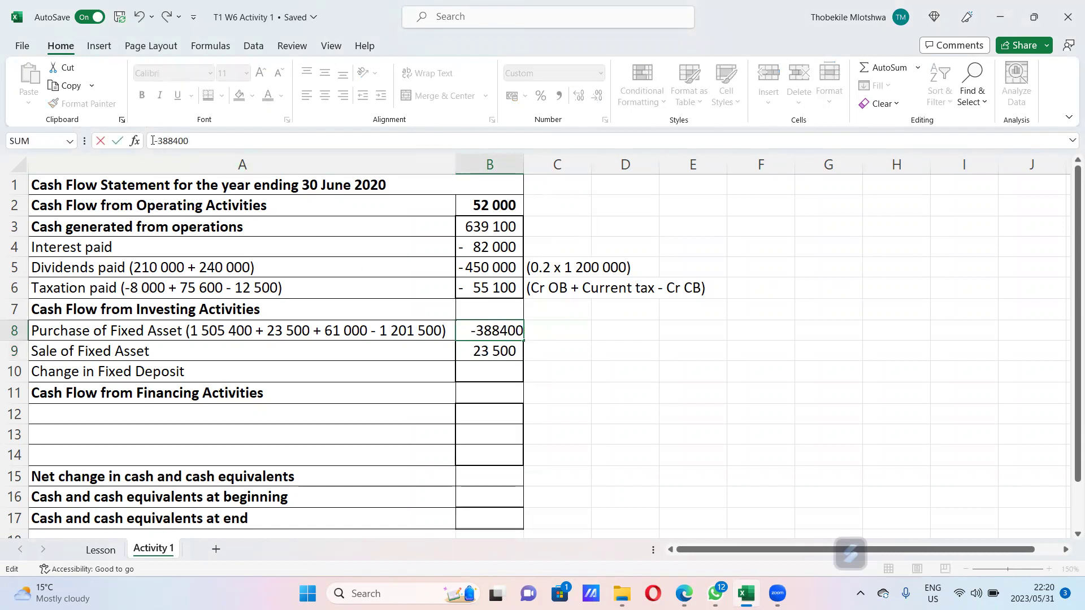
{"action": "key", "text": "Return"}
{"action": "key", "text": "Return"}
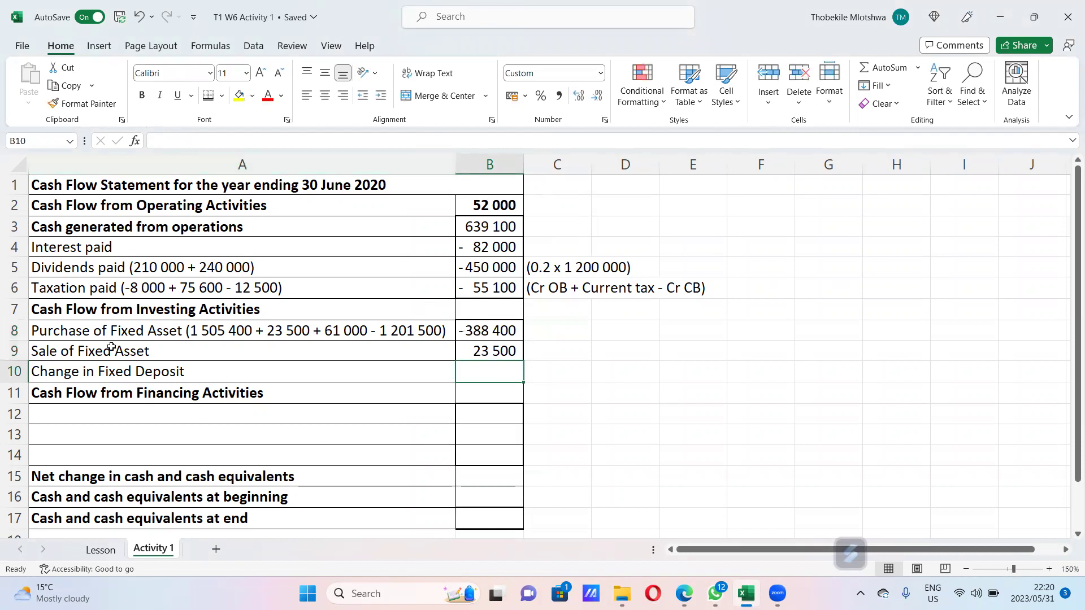
- Consult the balance sheet information in the activity PDF for the Change in Fixed Deposit, then return to the statement rows
{"action": "left_click", "coordinate": [69, 372]}
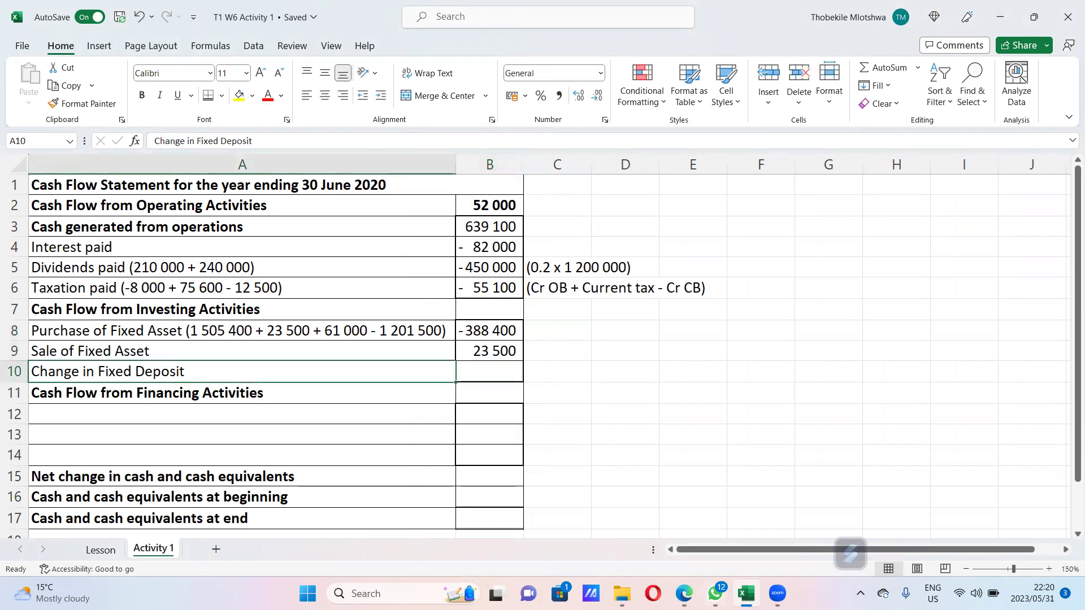
{"action": "left_click", "coordinate": [685, 593]}
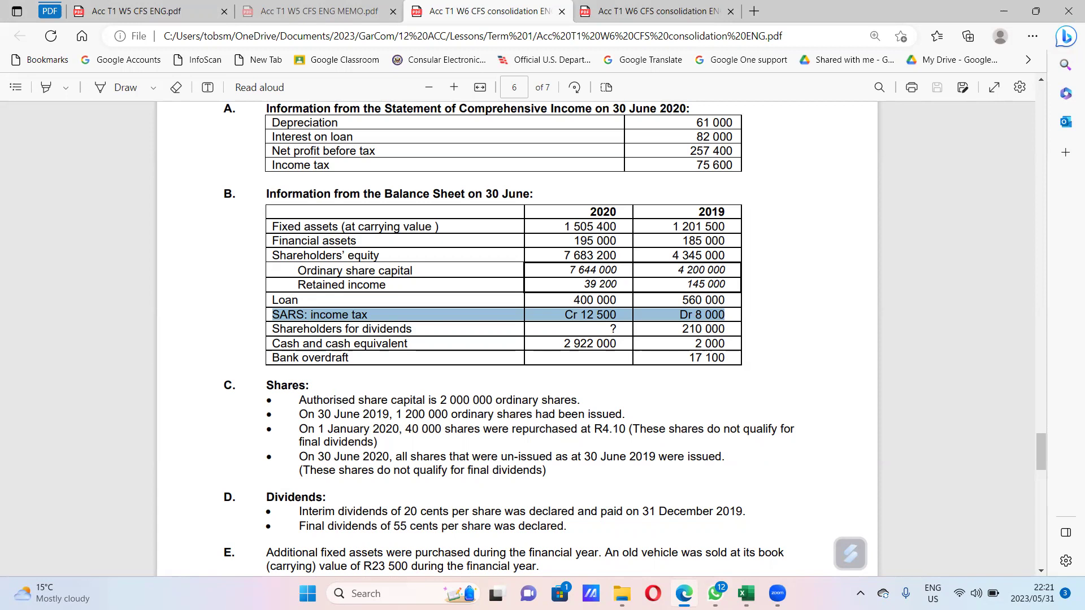
{"action": "mouse_move", "coordinate": [745, 593]}
{"action": "key", "text": "alt+Tab"}
{"action": "left_click", "coordinate": [173, 349]}
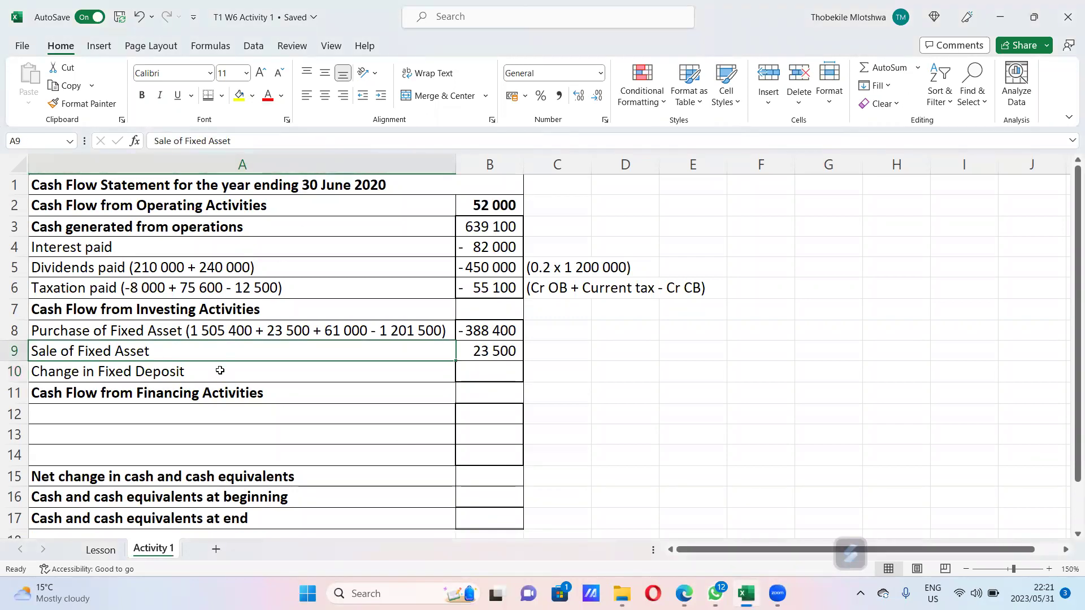
{"action": "left_click_drag", "start_coordinate": [220, 370], "coordinate": [334, 179]}
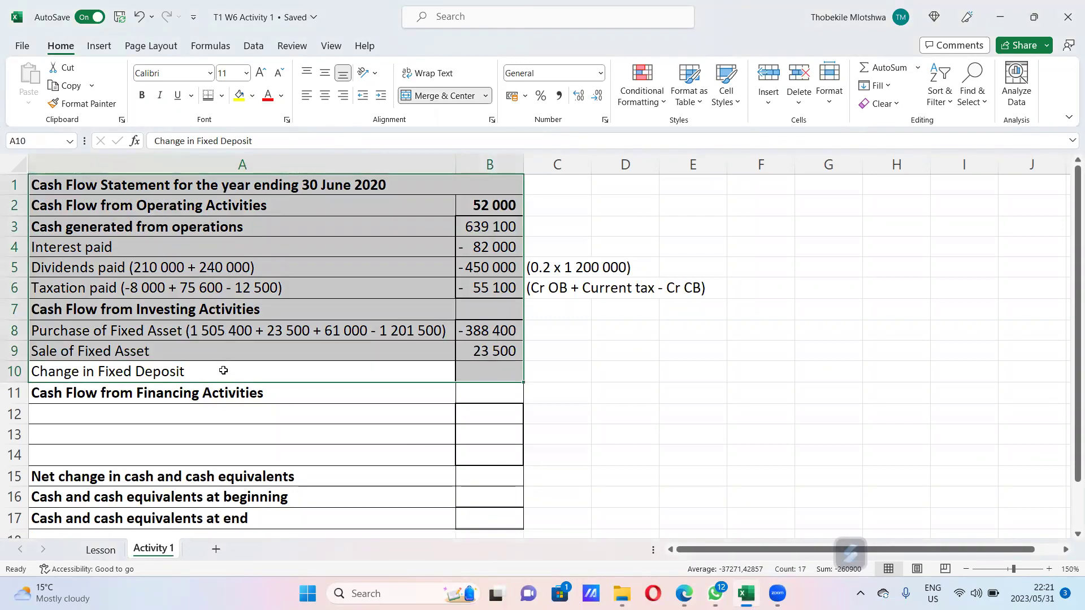
- Look up the financial assets in the activity PDF, append "(185 000 - 195 000)" to the Change in Fixed Deposit label and enter -10000 in B10
{"action": "left_click", "coordinate": [223, 370]}
{"action": "left_click", "coordinate": [304, 140]}
{"action": "type", "text": "("}
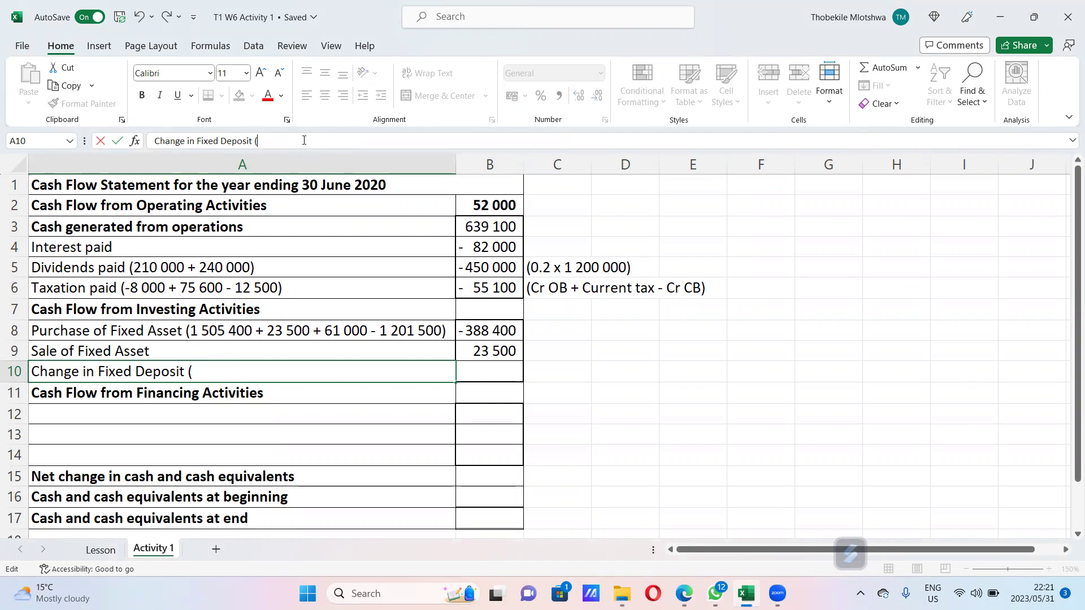
{"action": "left_click", "coordinate": [684, 593]}
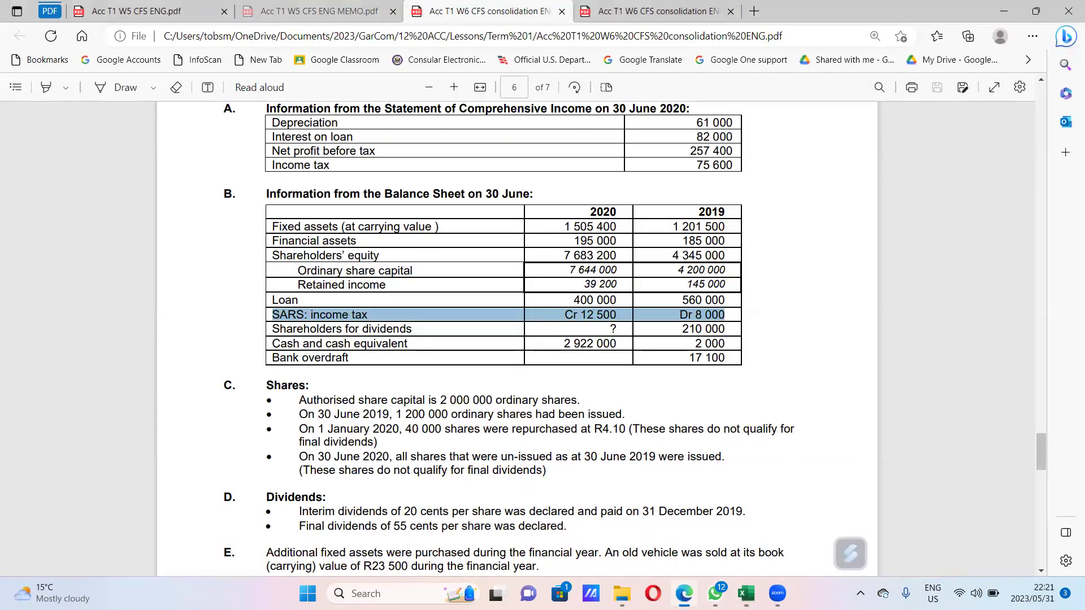
{"action": "key", "text": "super+Down"}
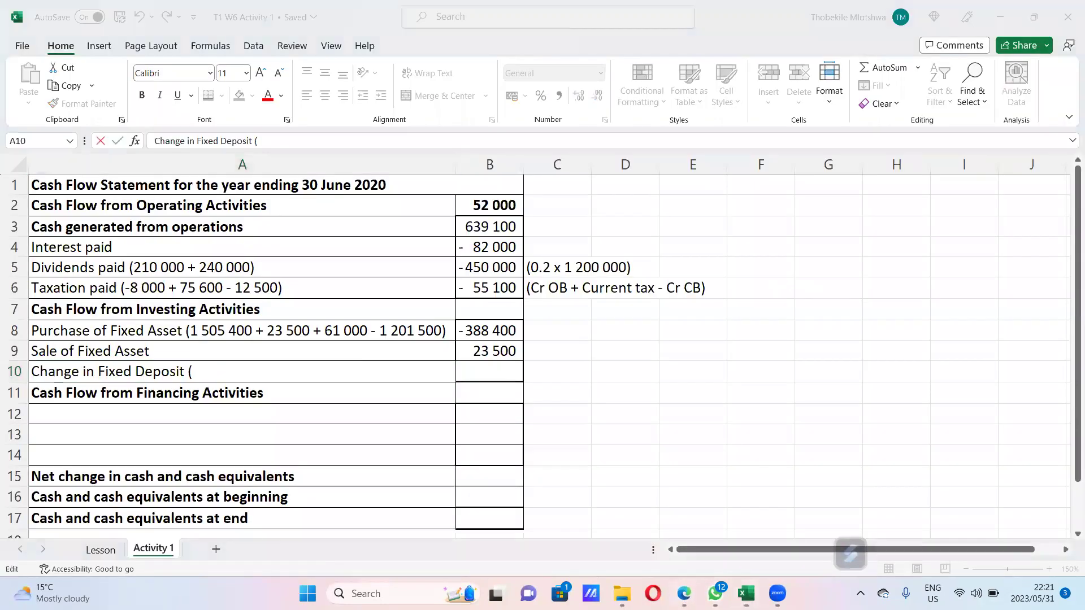
{"action": "key", "text": "super+Down"}
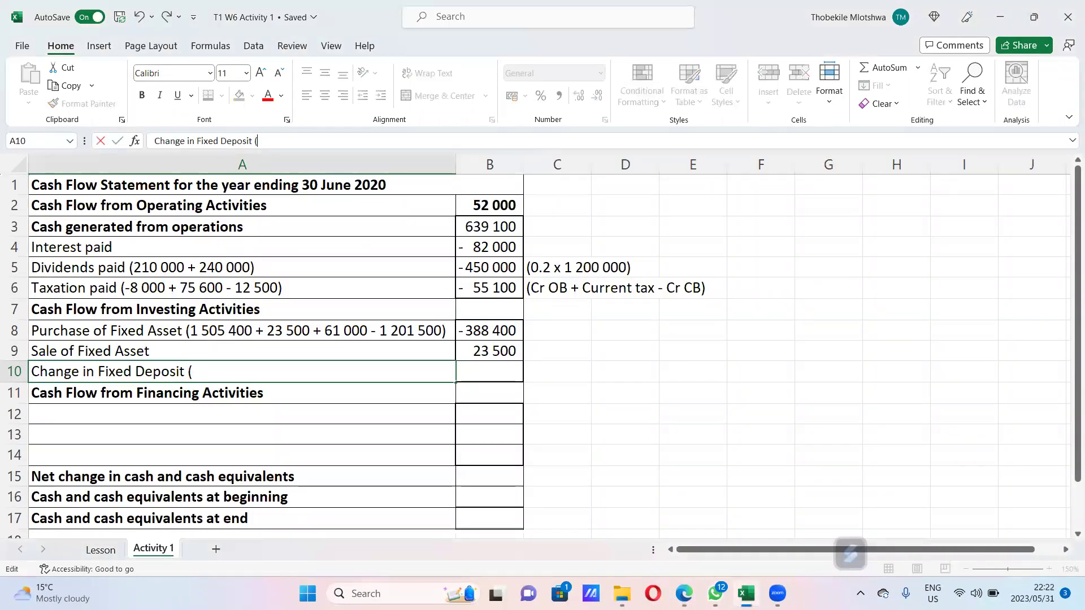
{"action": "type", "text": "185 000 - 195 "}
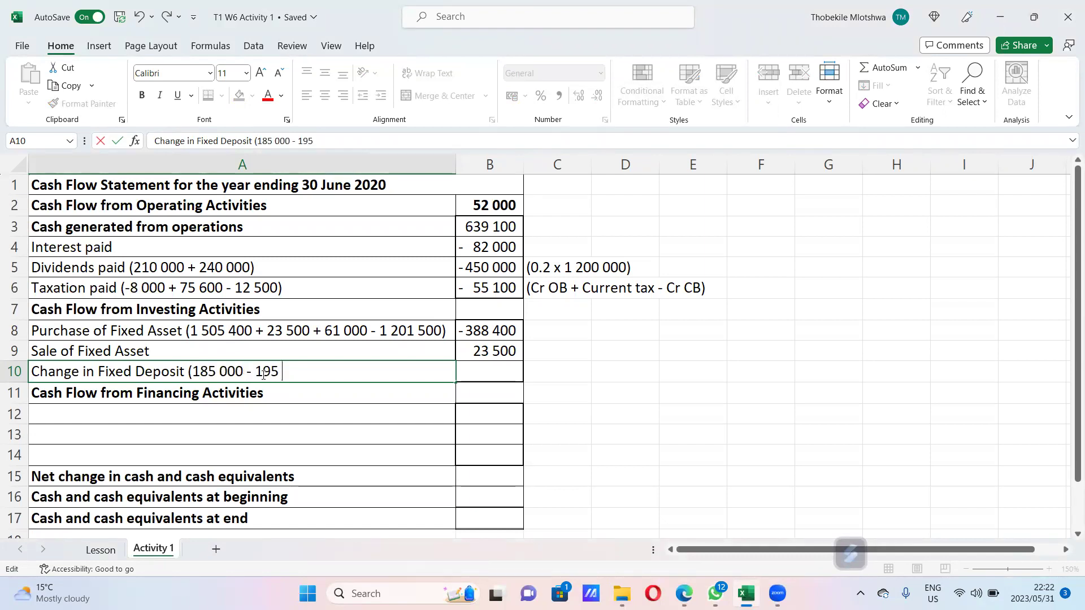
{"action": "type", "text": "000"}
{"action": "type", "text": ")"}
{"action": "key", "text": "Tab"}
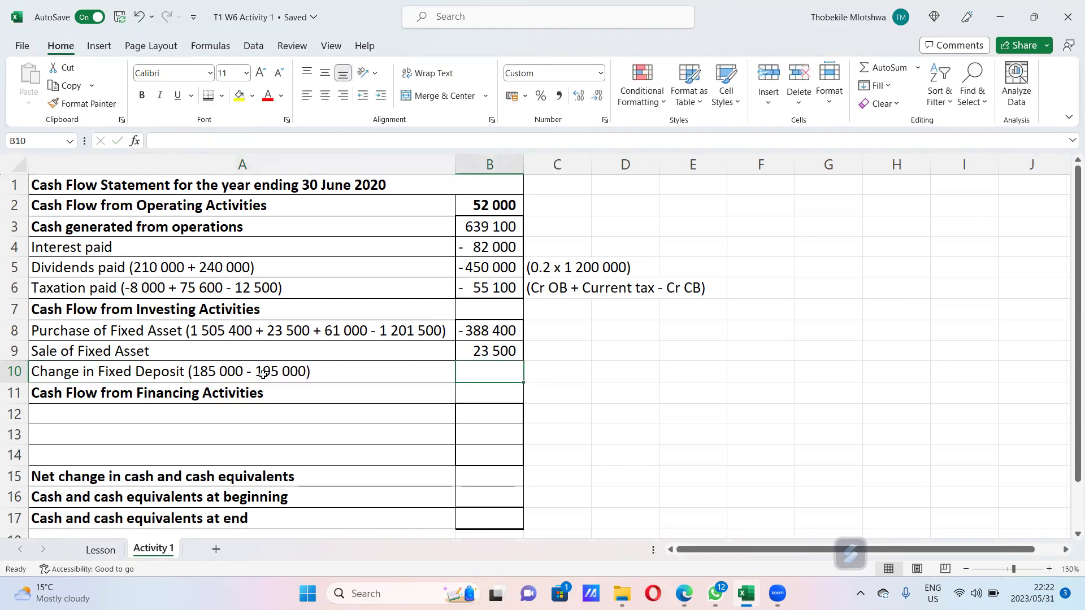
{"action": "type", "text": "-10000"}
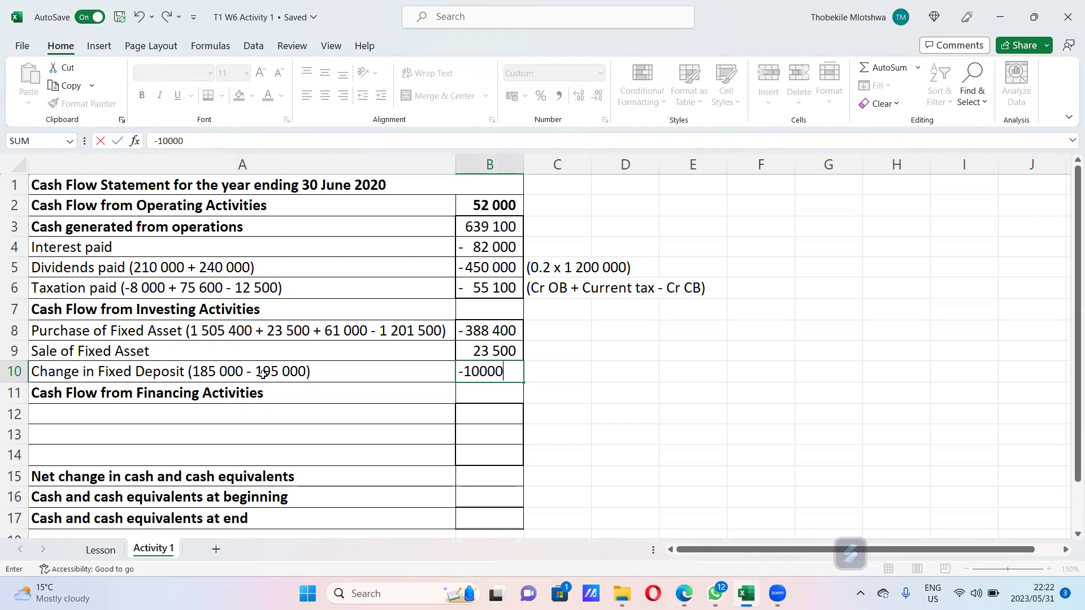
{"action": "key", "text": "Return"}
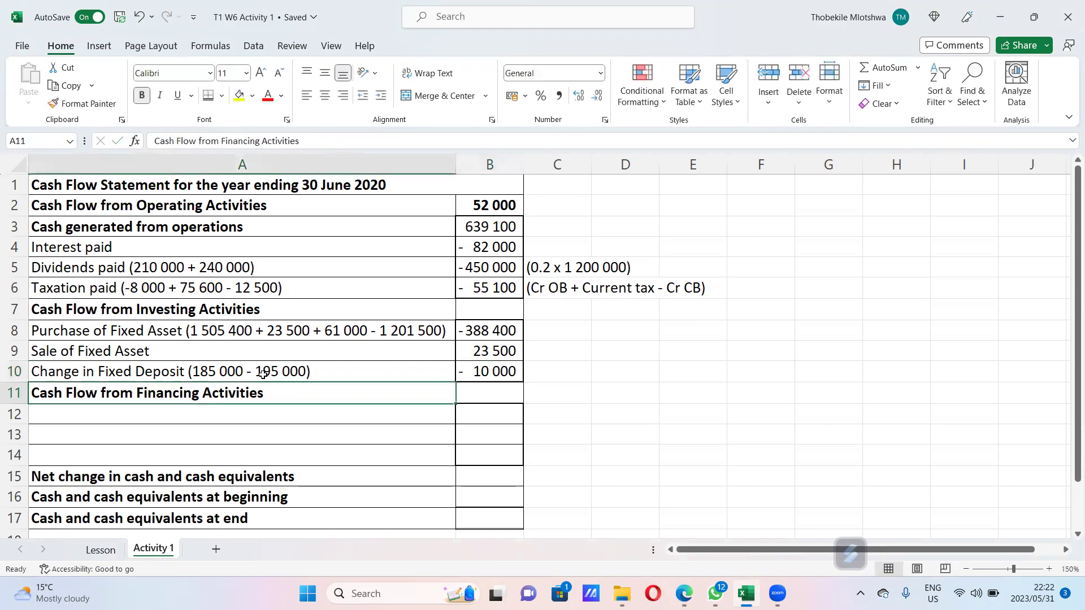
- Total the investing activities in B7 with =SUM(B8:B10) and select the whole investing section A7:B10
{"action": "left_click_drag", "start_coordinate": [481, 367], "coordinate": [477, 332]}
{"action": "left_click", "coordinate": [485, 314]}
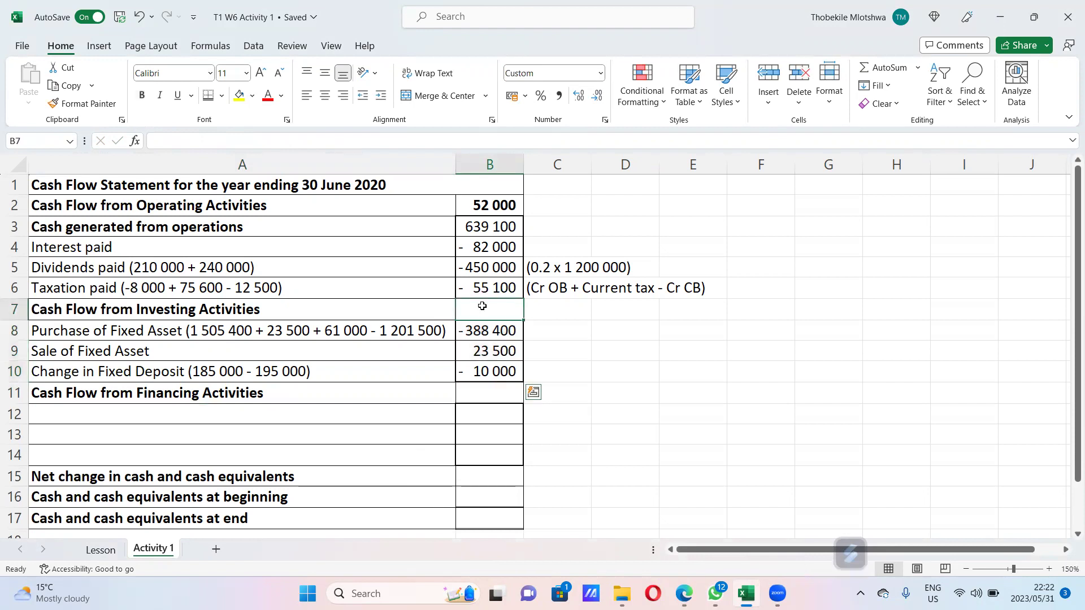
{"action": "left_click", "coordinate": [885, 77]}
{"action": "left_click", "coordinate": [505, 370]}
{"action": "left_click_drag", "start_coordinate": [504, 370], "coordinate": [495, 334]}
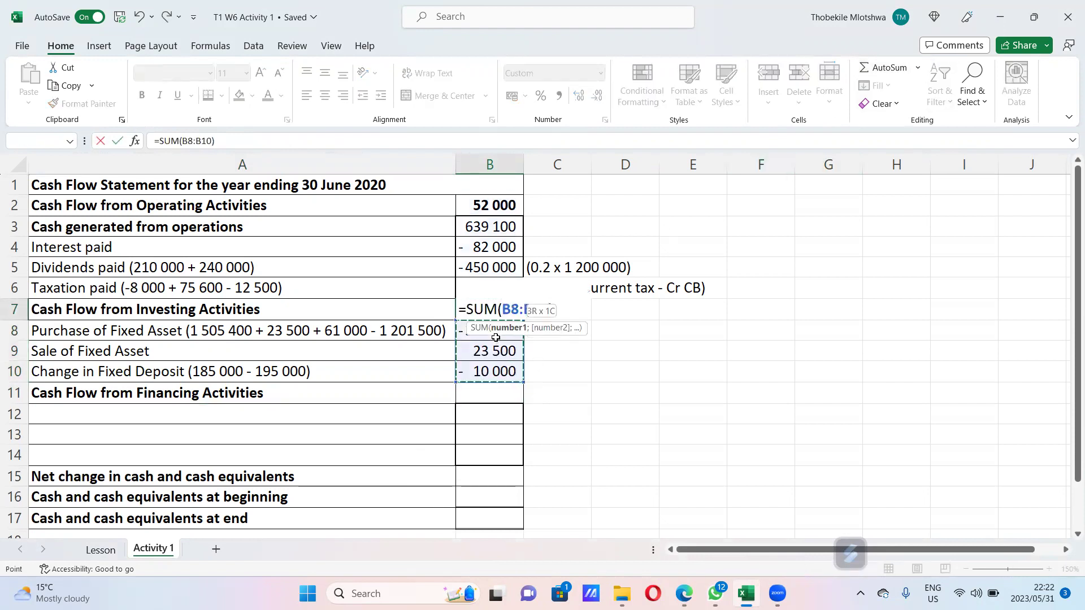
{"action": "key", "text": "Return"}
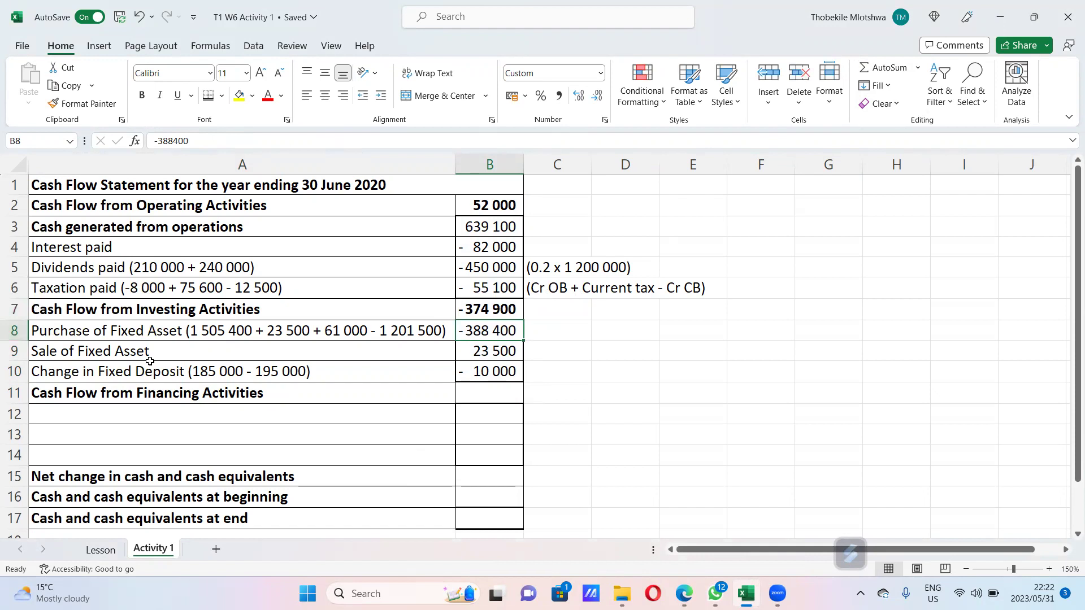
{"action": "left_click_drag", "start_coordinate": [58, 313], "coordinate": [495, 367]}
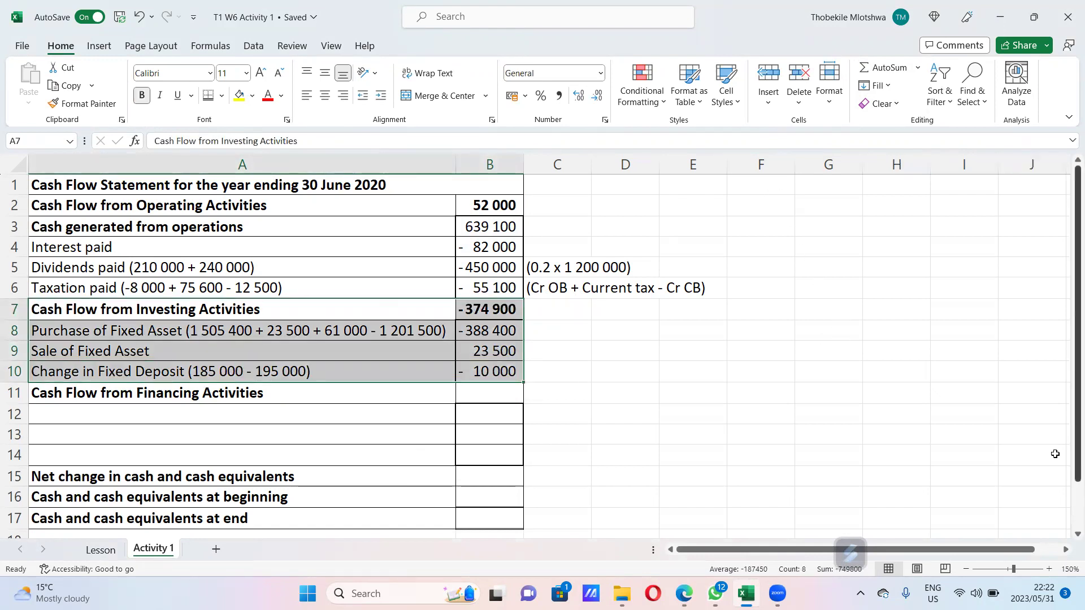